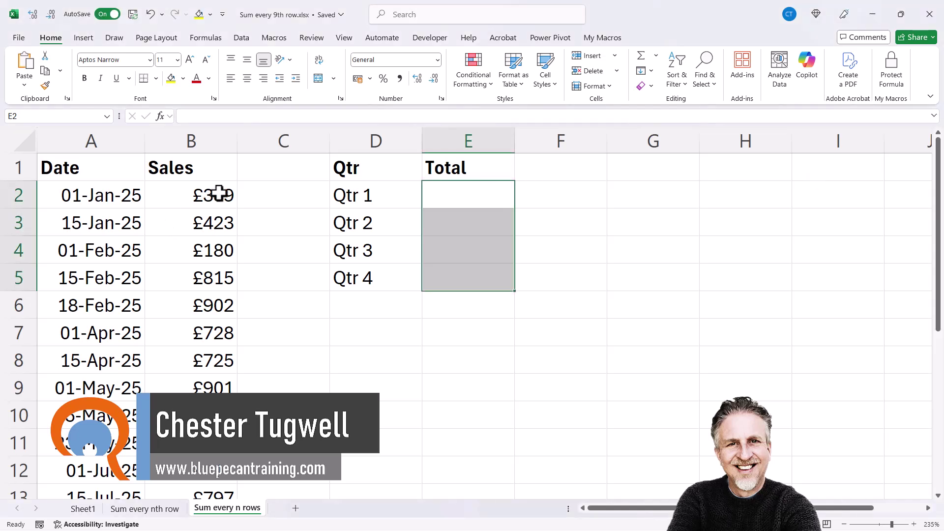
Step: Enter =ROW() in E2 and copy it down to E5
drag(217, 192, 165, 295)
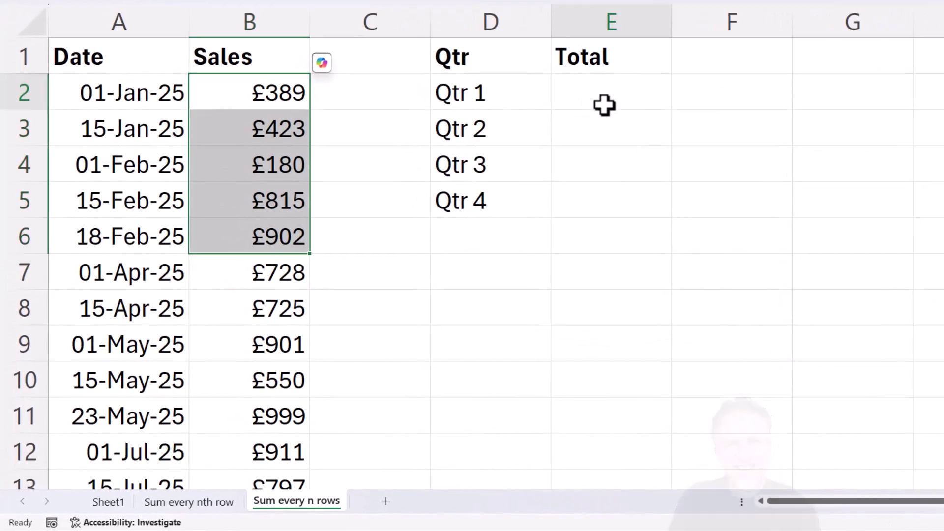
click(605, 105)
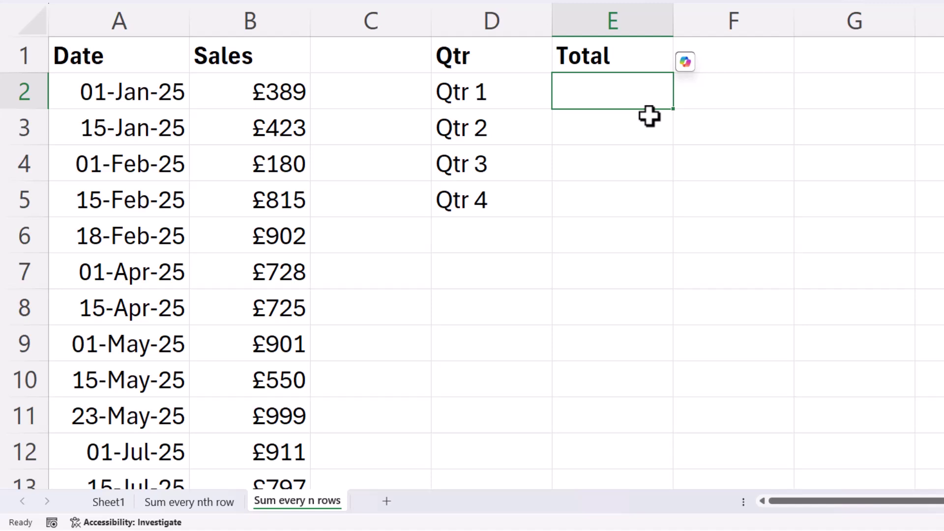
text(=row())
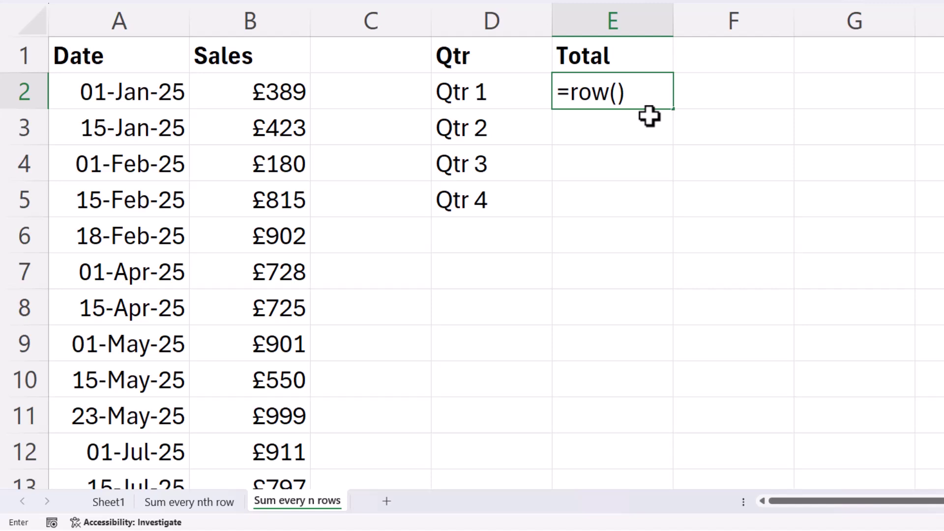
key(Return)
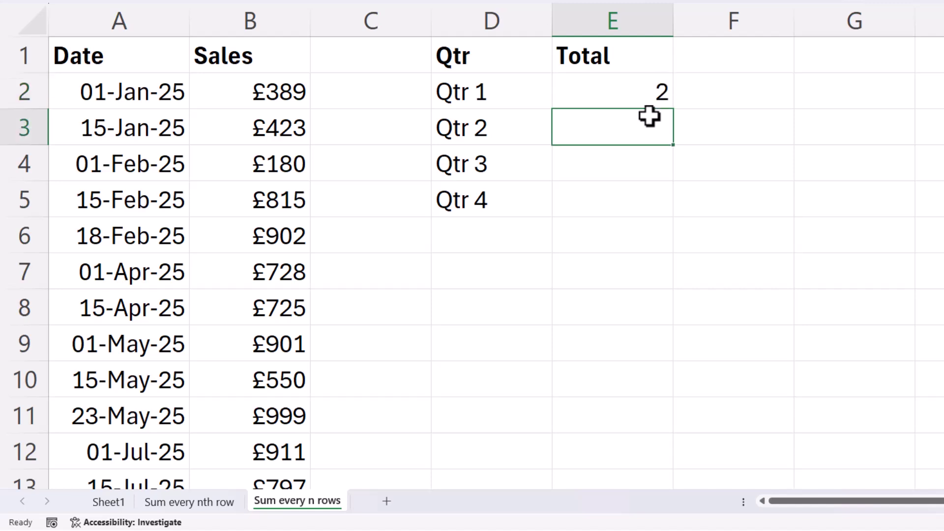
click(659, 95)
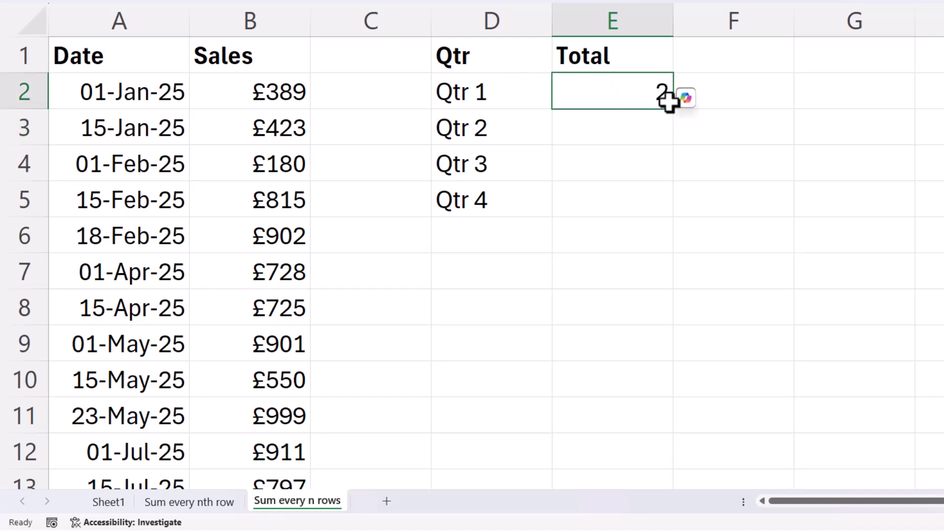
drag(672, 107, 667, 212)
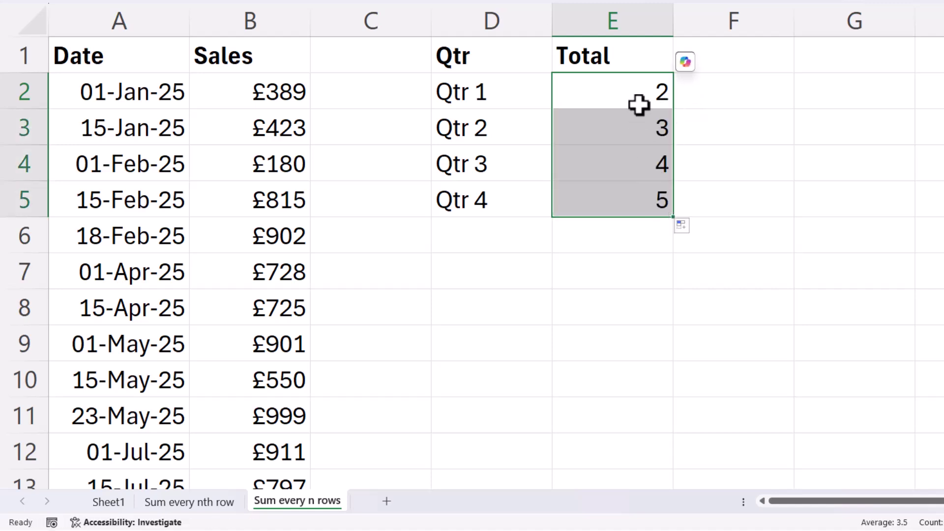
Step: Change E2 to =ROW()-ROW($E$2) and fill it down to E5, giving 0, 1, 2, 3
double_click(634, 92)
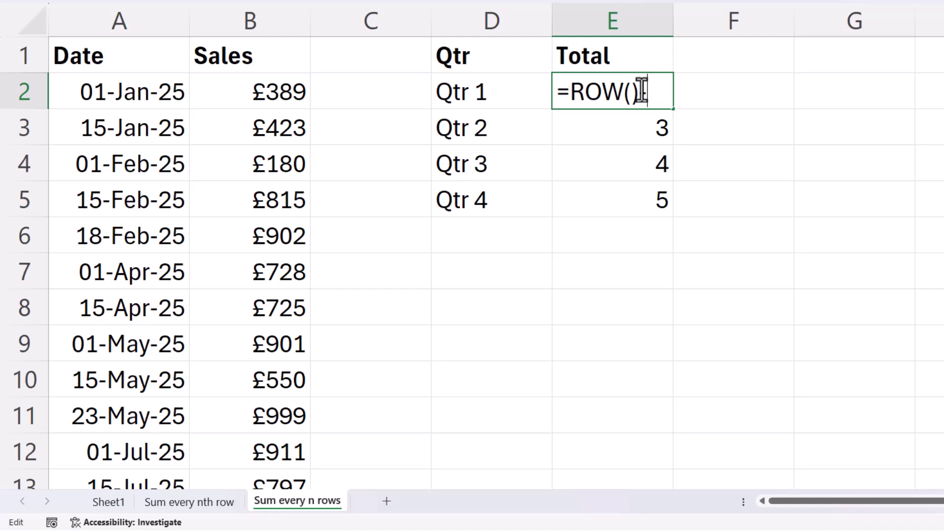
text(row()
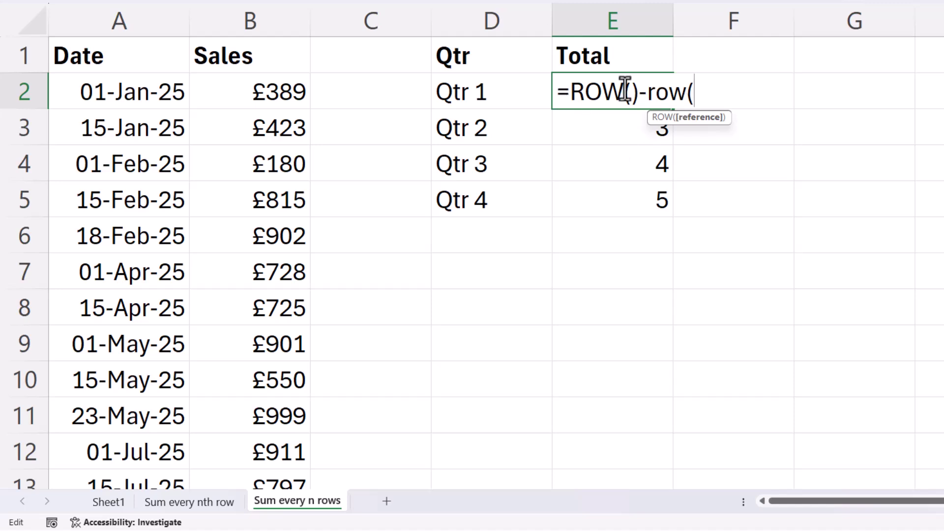
text(e2)
key(F4)
text())
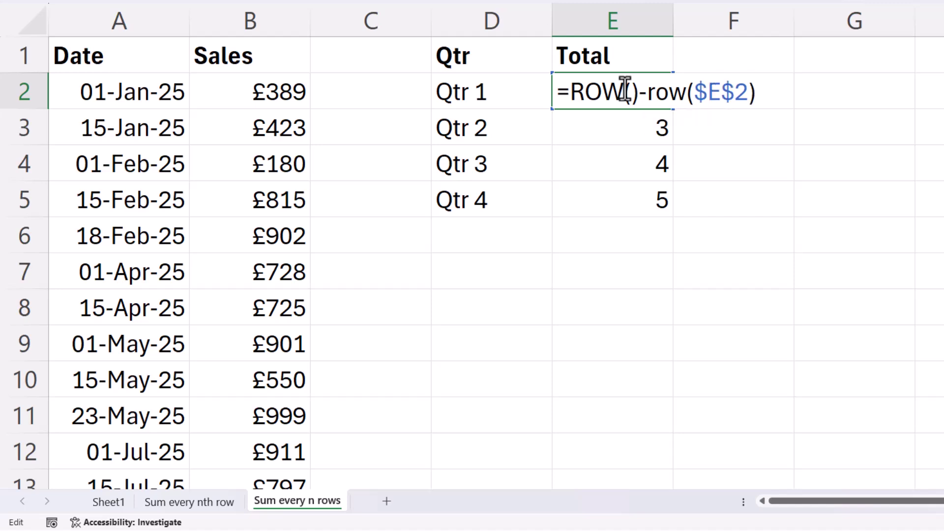
key(Return)
click(639, 92)
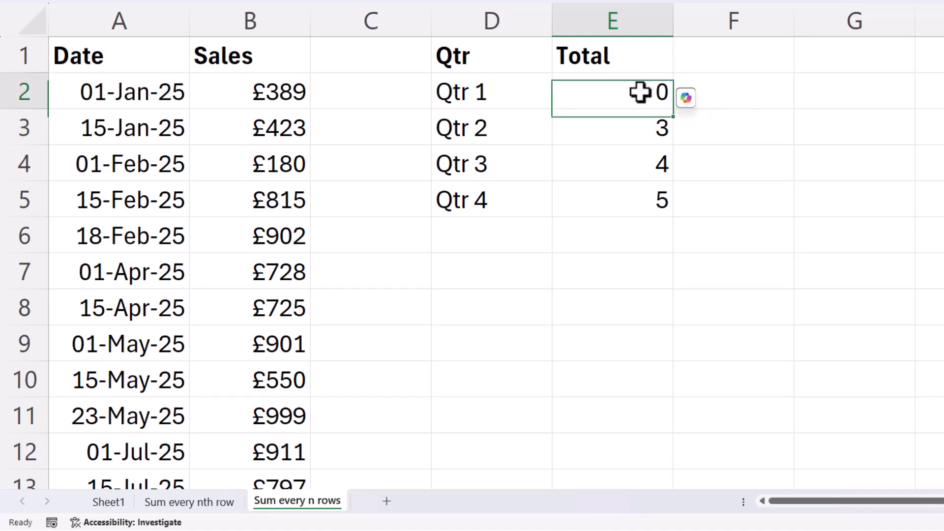
drag(675, 112, 678, 206)
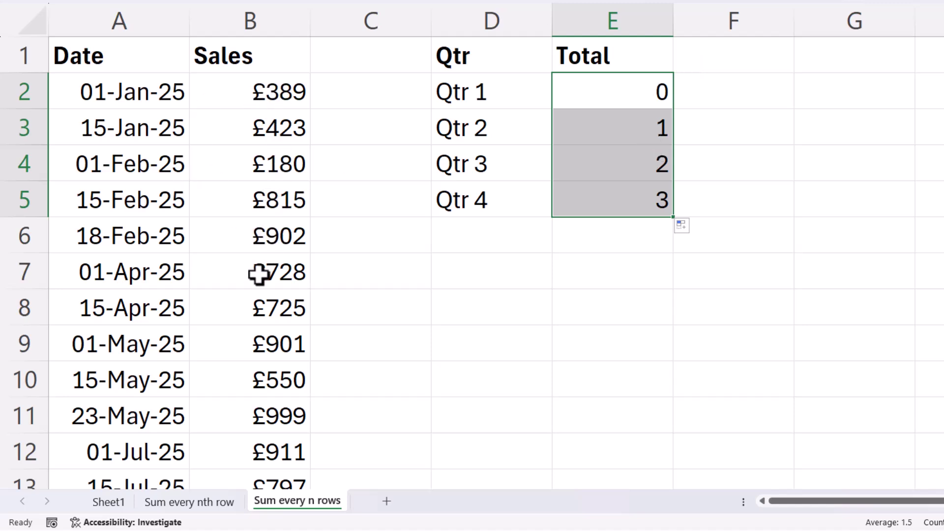
Step: Change E2 to =(ROW()-ROW($E$2))*5 and fill down so E2:E5 read 0, 5, 10, 15
double_click(644, 100)
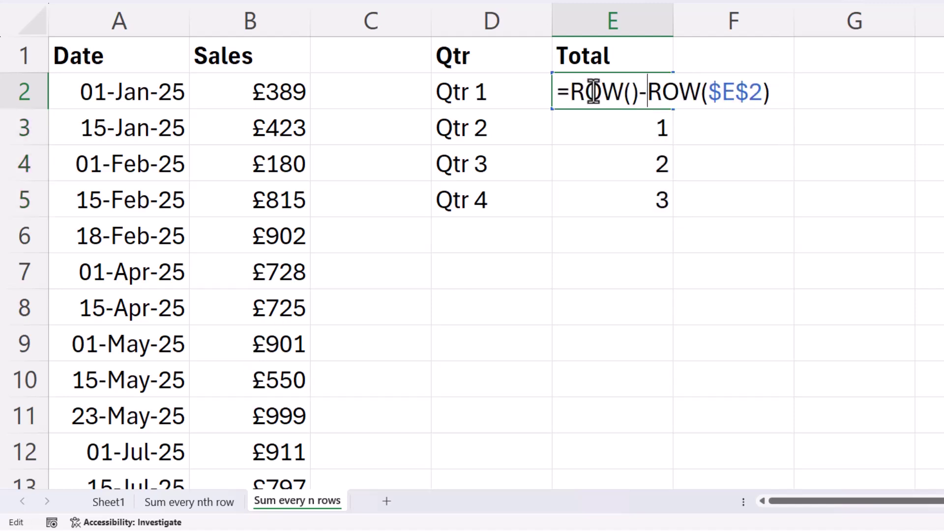
click(571, 91)
text(()
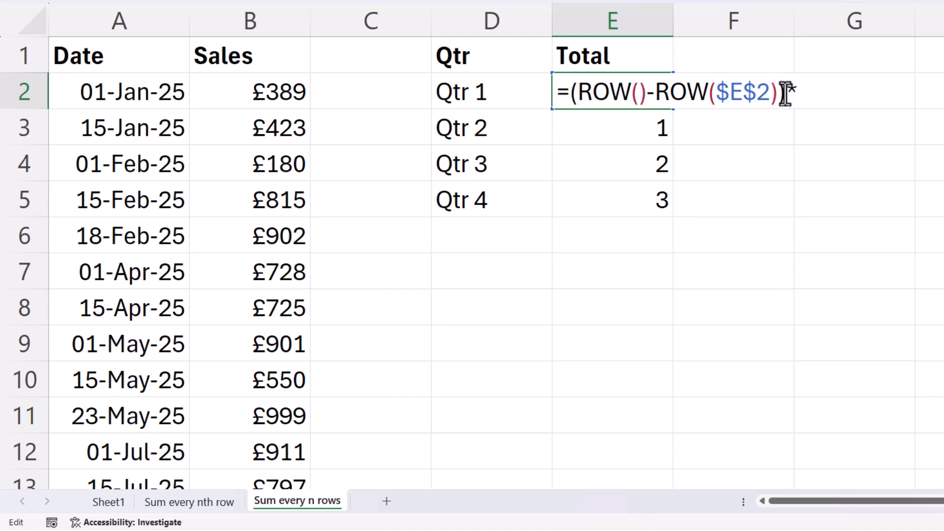
key(Return)
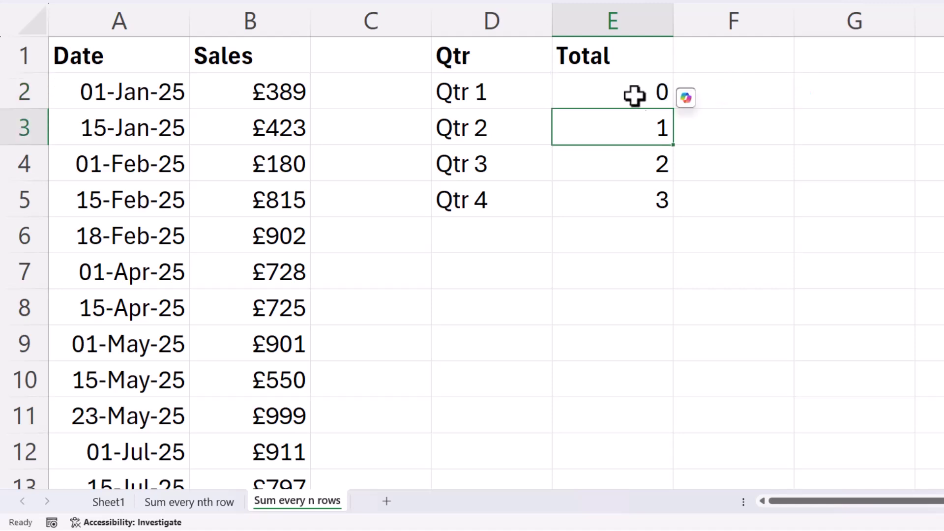
click(635, 95)
double_click(674, 109)
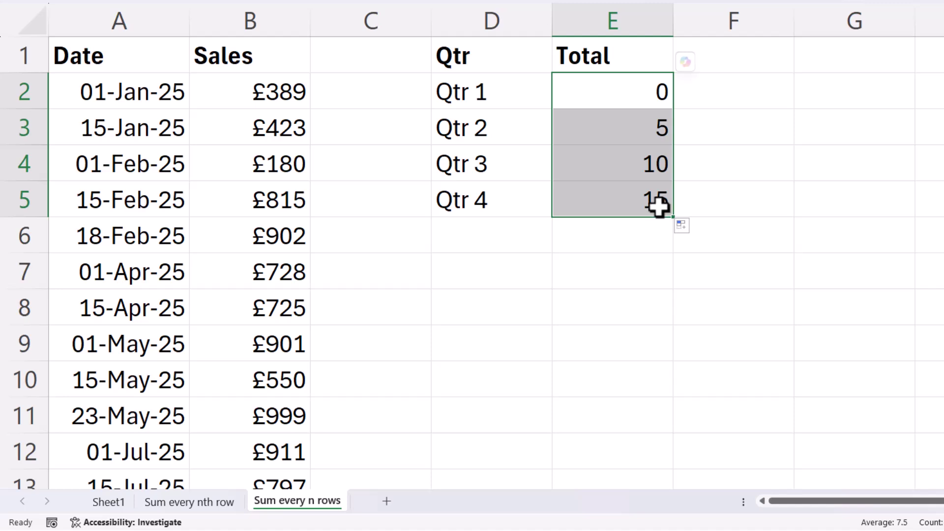
double_click(656, 95)
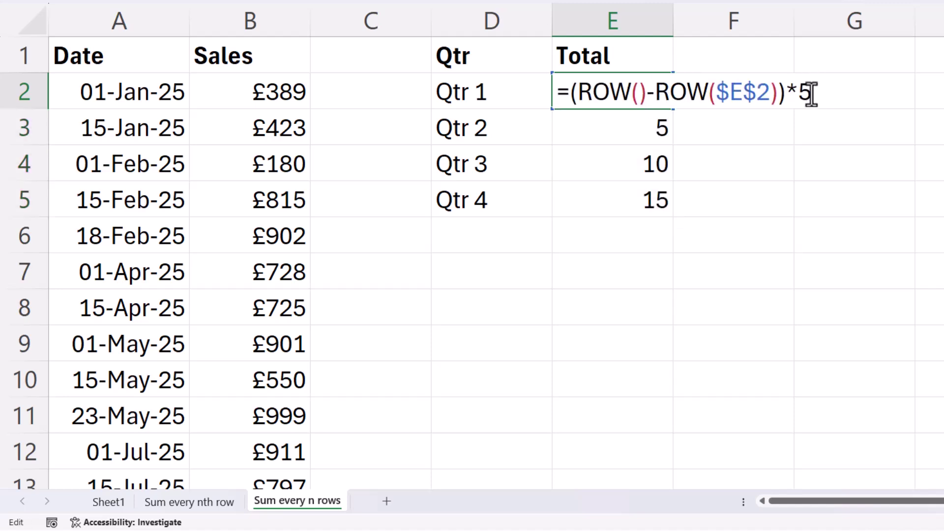
key(Return)
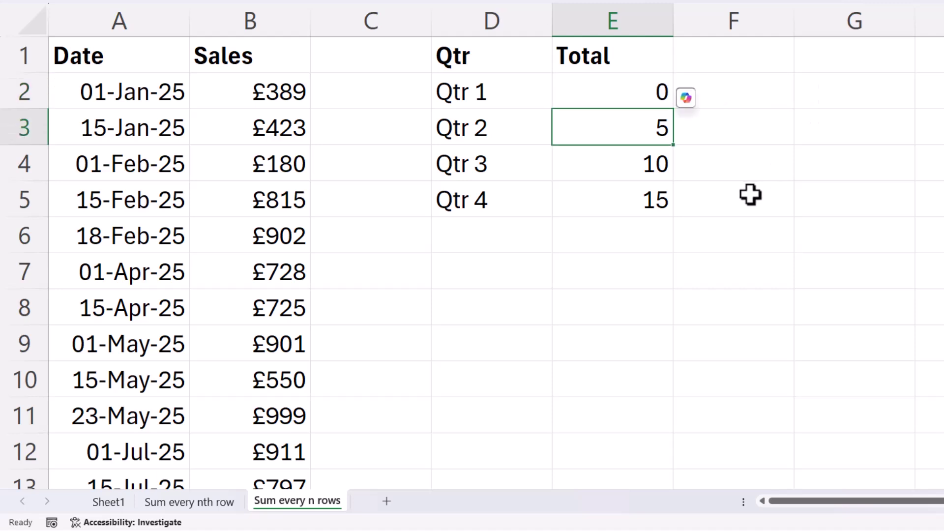
Step: Rewrite E2 as =OFFSET(B2,(ROW()-ROW($E$2))*5,,5) to take five-row blocks from B2
double_click(621, 93)
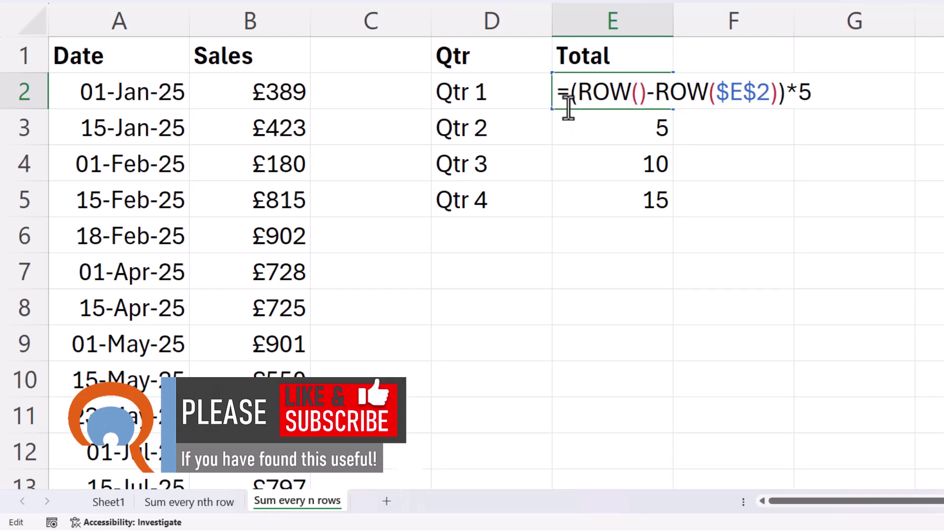
text(OFFSET)
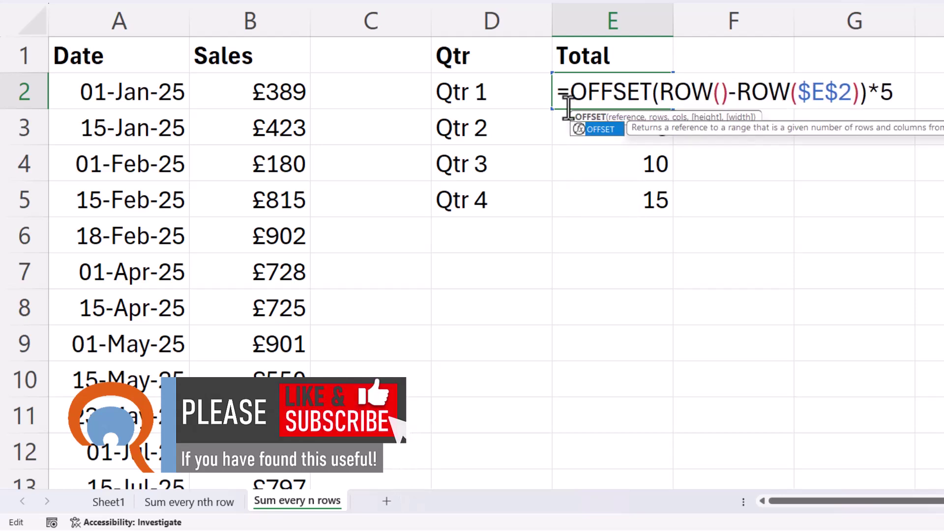
text(()
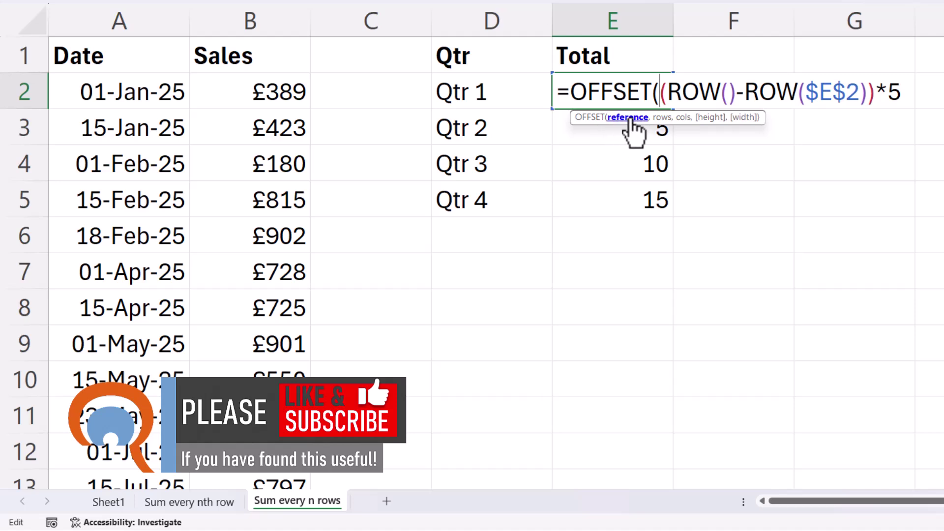
click(288, 96)
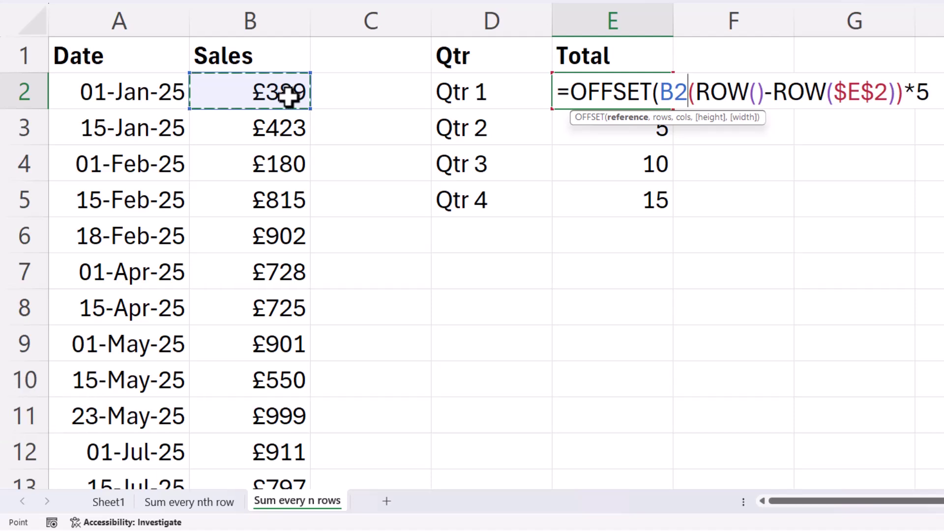
text(,)
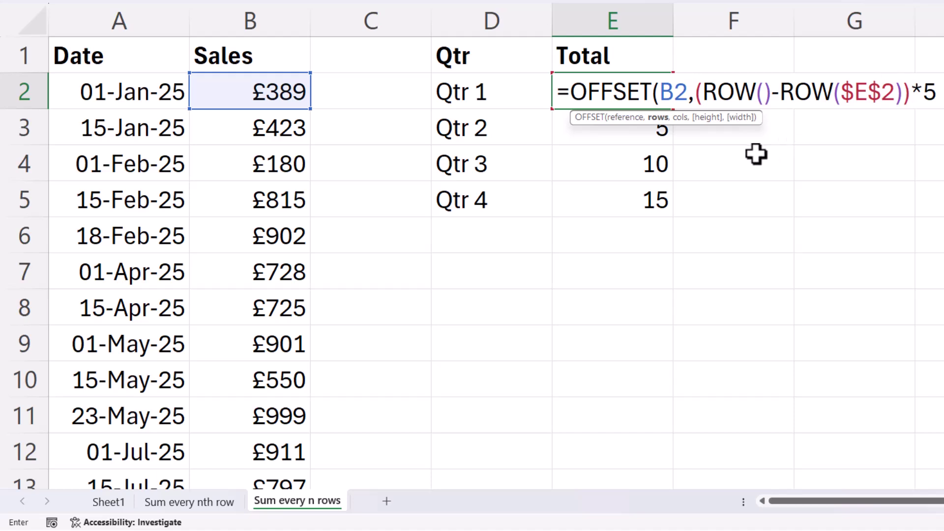
text(,)
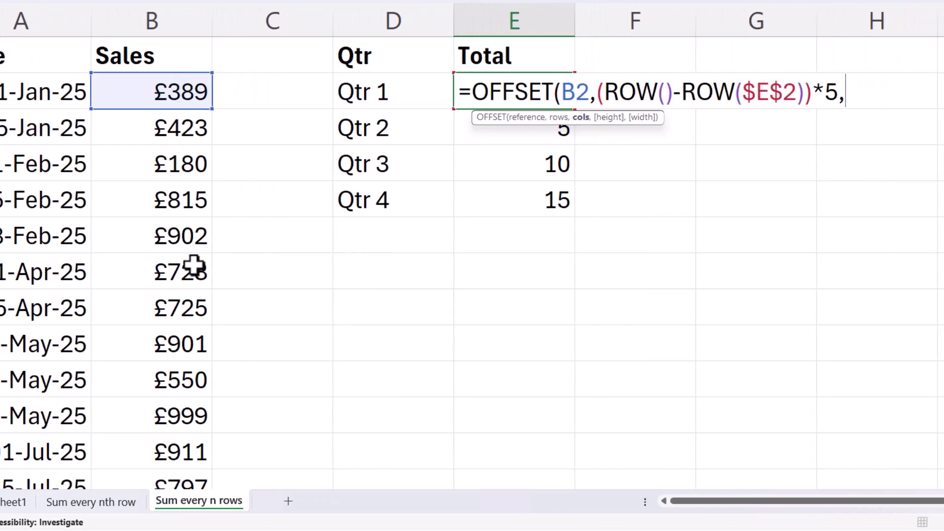
text(,5)
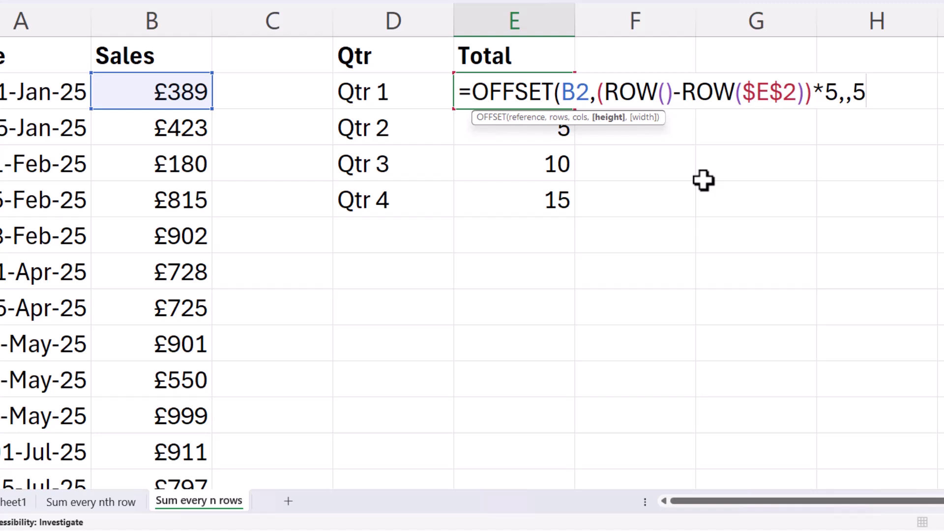
text())
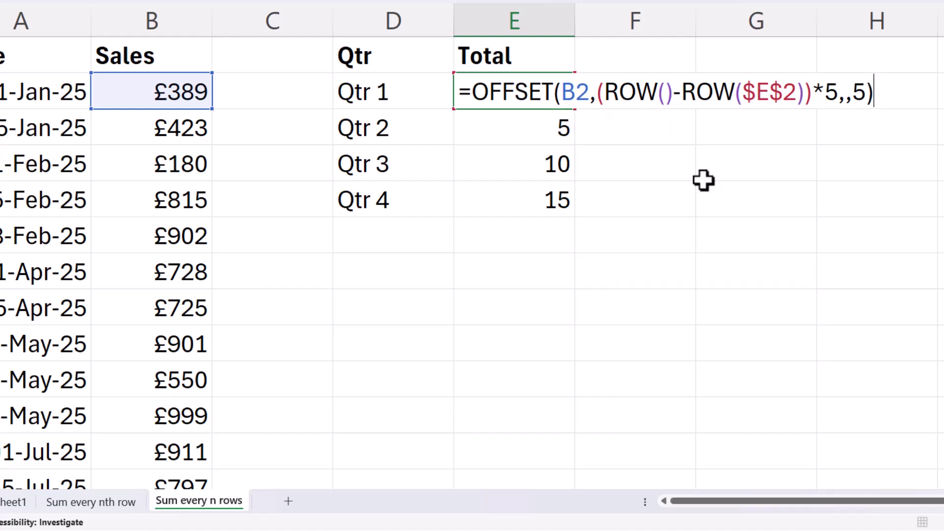
click(573, 93)
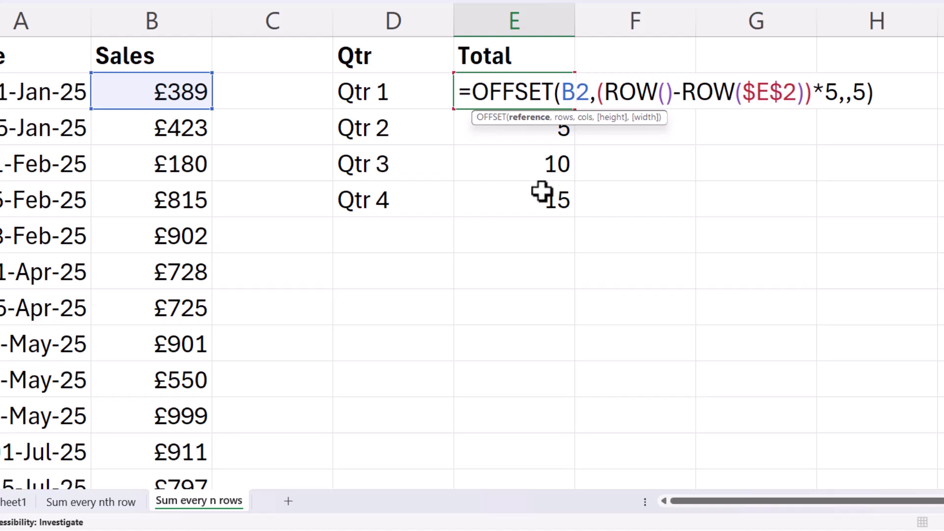
Step: Make B2 absolute in the OFFSET formula and clear the helper values from E3:E5
key(F4)
key(Return)
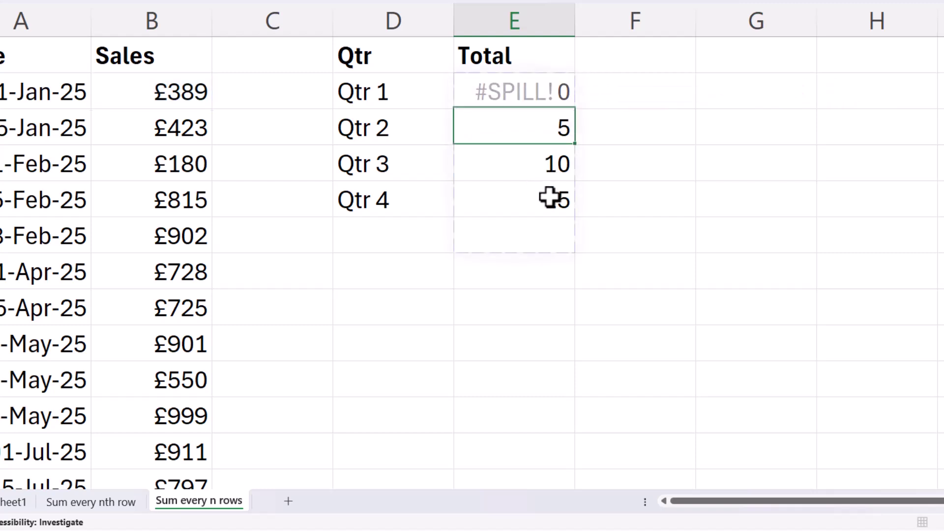
drag(559, 122, 559, 196)
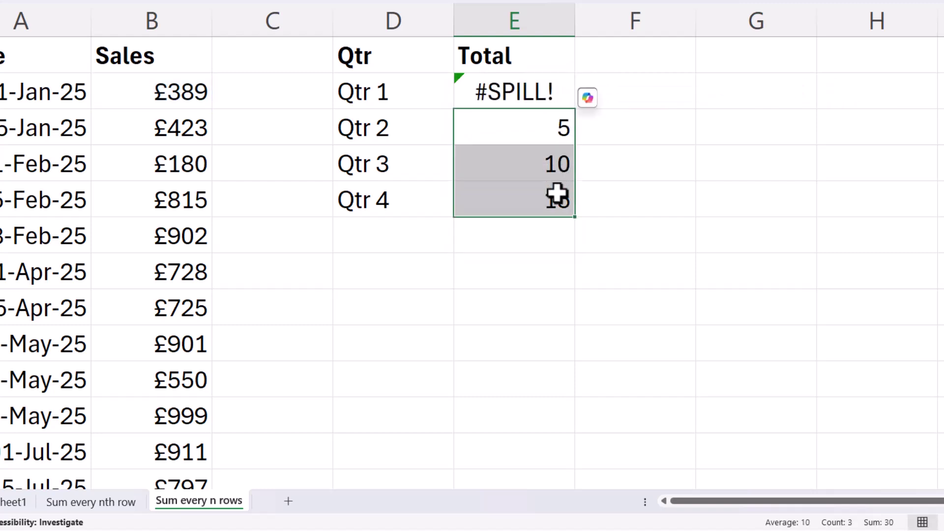
click(558, 196)
drag(544, 124, 542, 192)
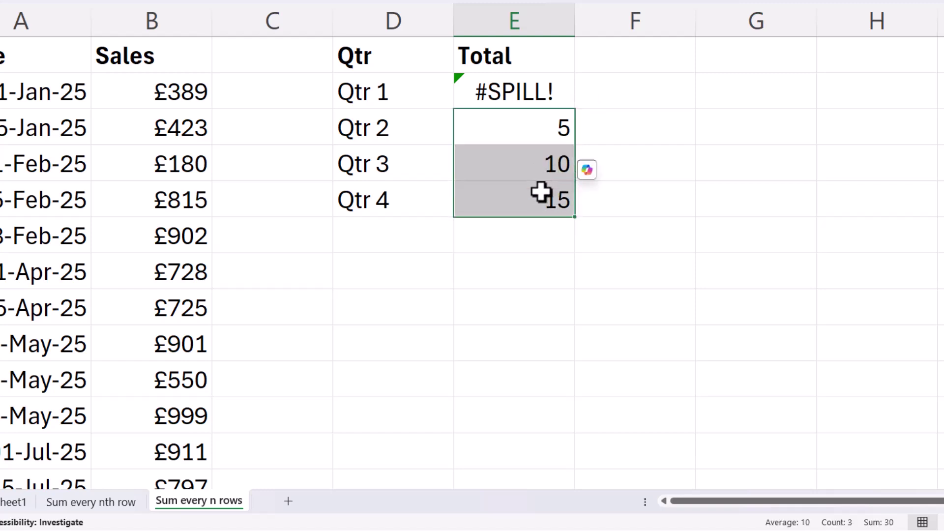
key(Delete)
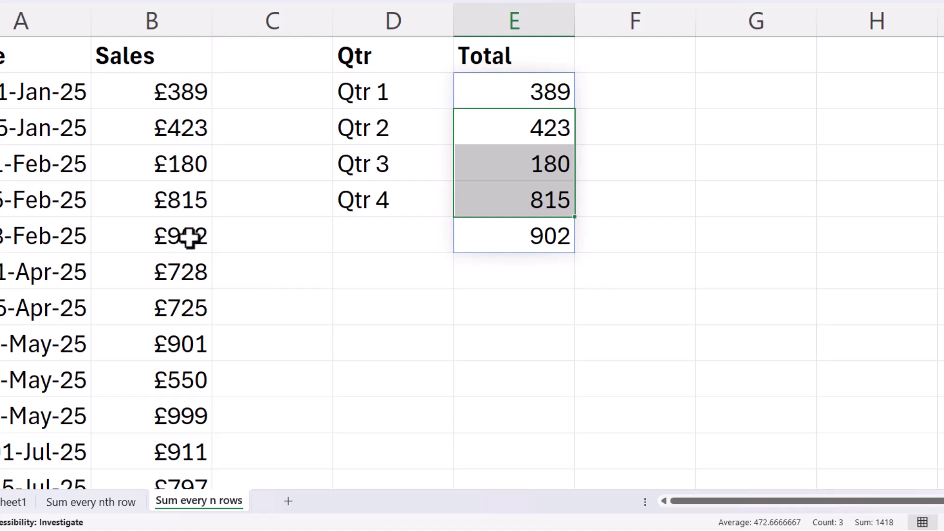
Step: Wrap E2's OFFSET in SUM and fill it down, giving totals 2709, 3903, 3065, 3444
click(523, 92)
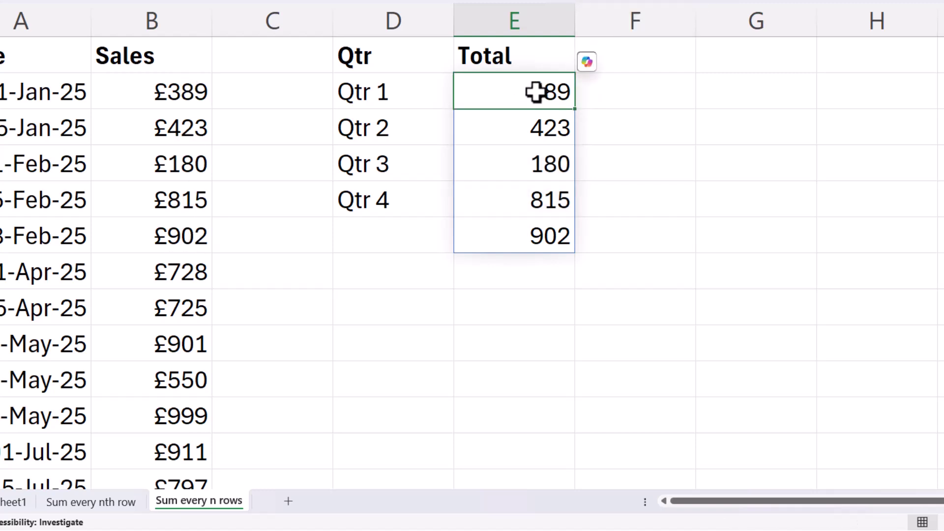
double_click(535, 91)
scroll(510, 91, right, 3)
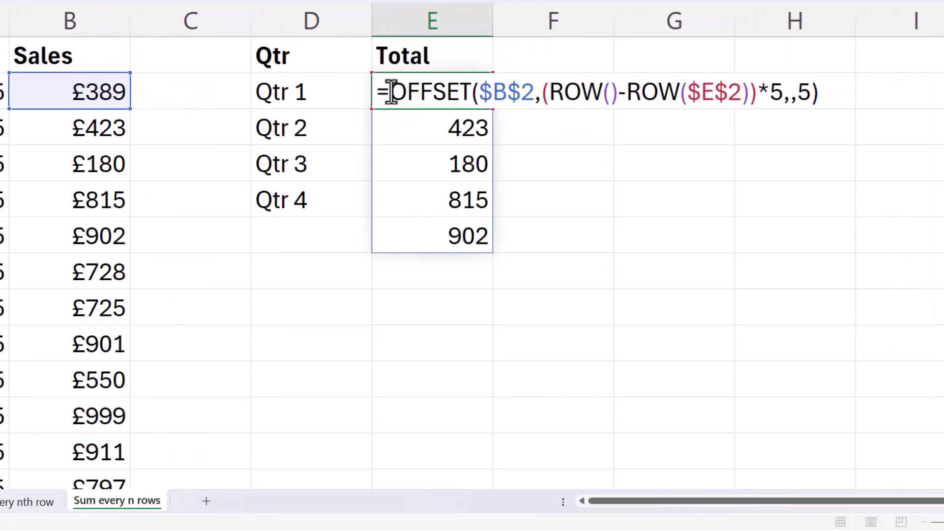
click(391, 91)
text(SUM()
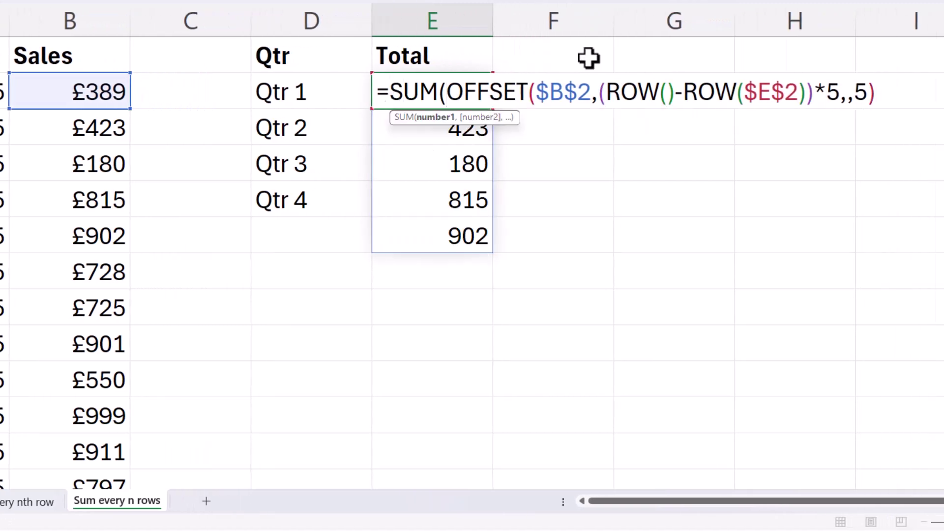
click(881, 91)
text())
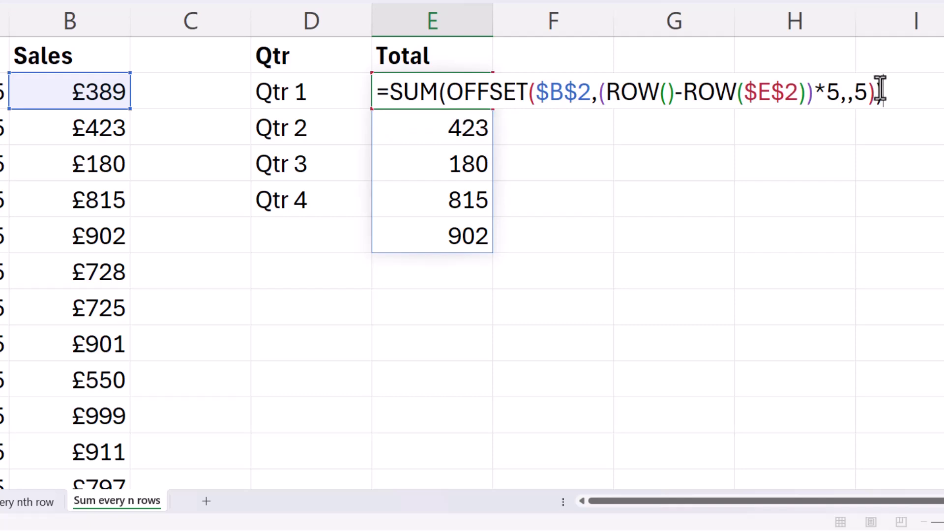
key(Return)
click(460, 95)
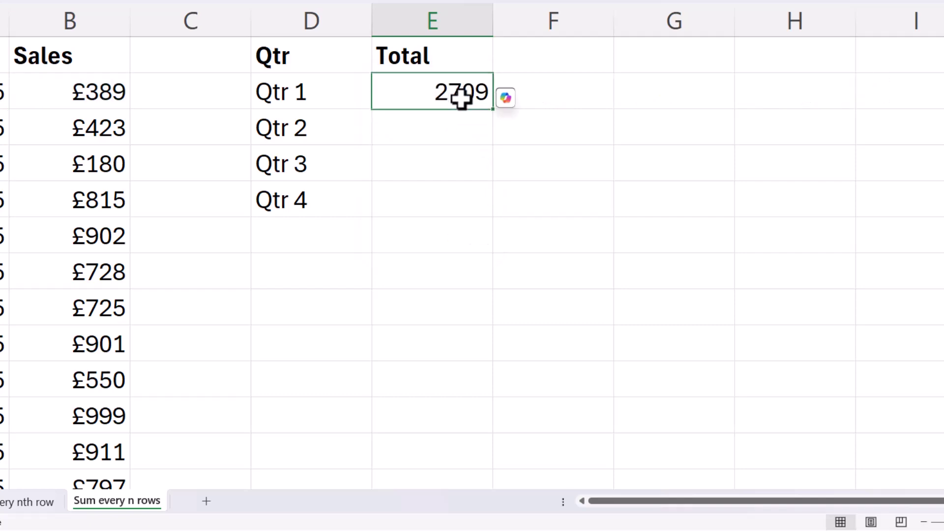
double_click(496, 108)
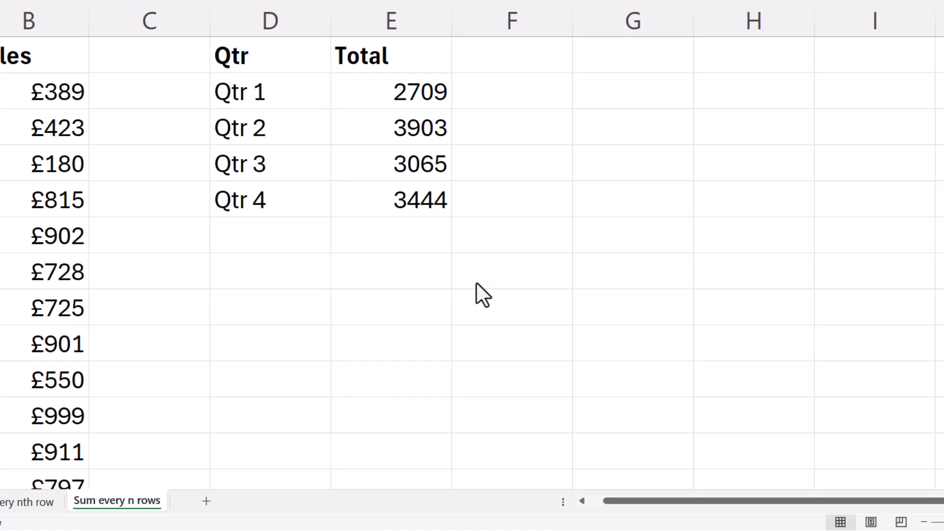
Step: Enter =SEQUENCE(4,,1) in F2 so quarter numbers 1–4 spill down column F
click(512, 92)
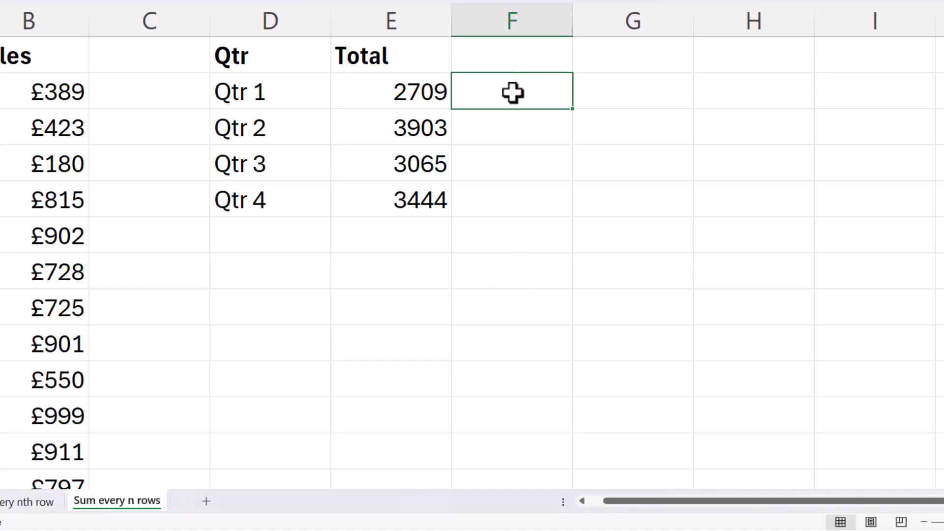
text(=se)
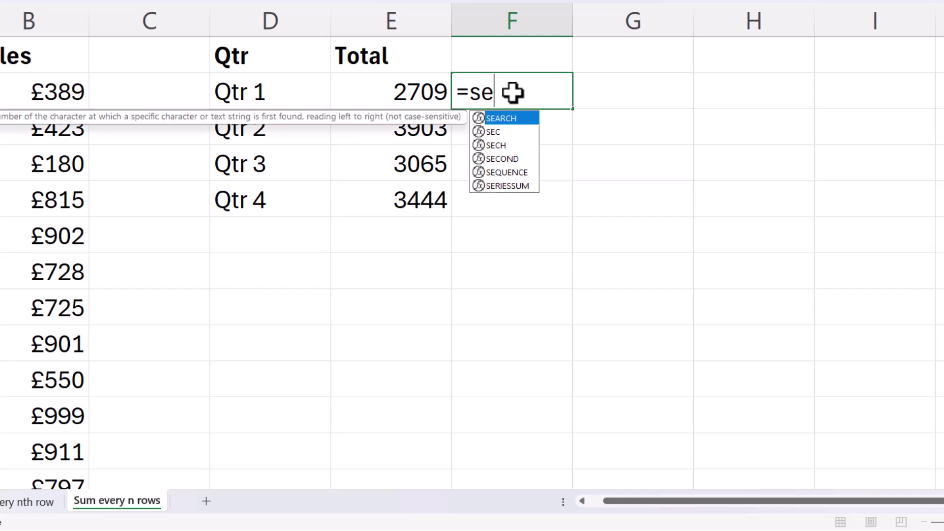
double_click(507, 172)
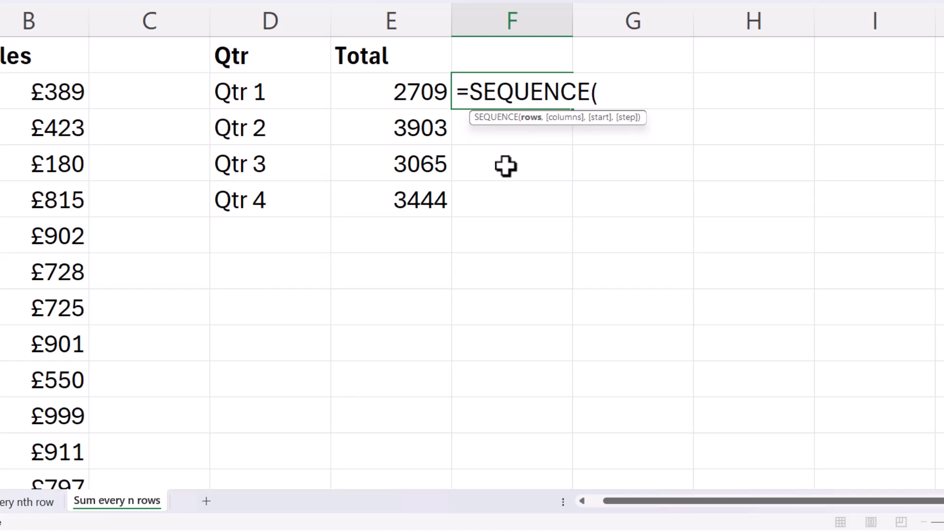
text(4)
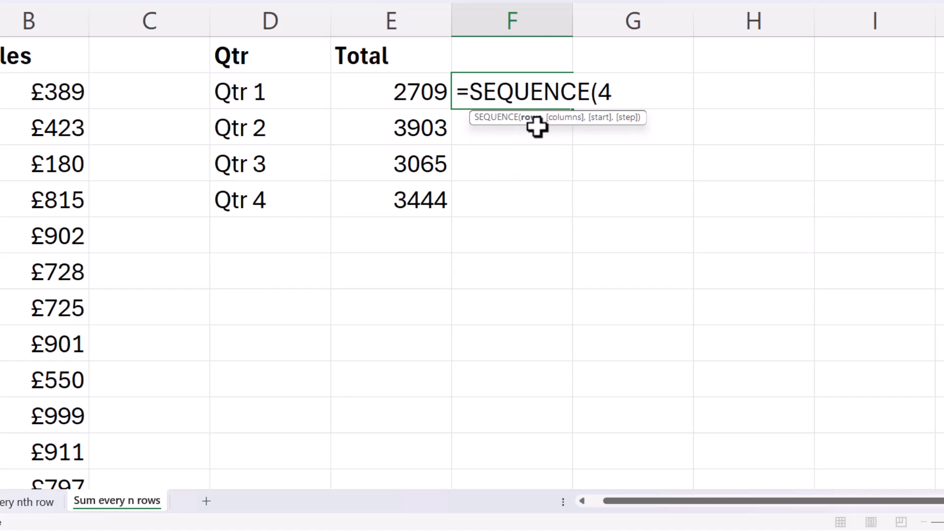
text(,)
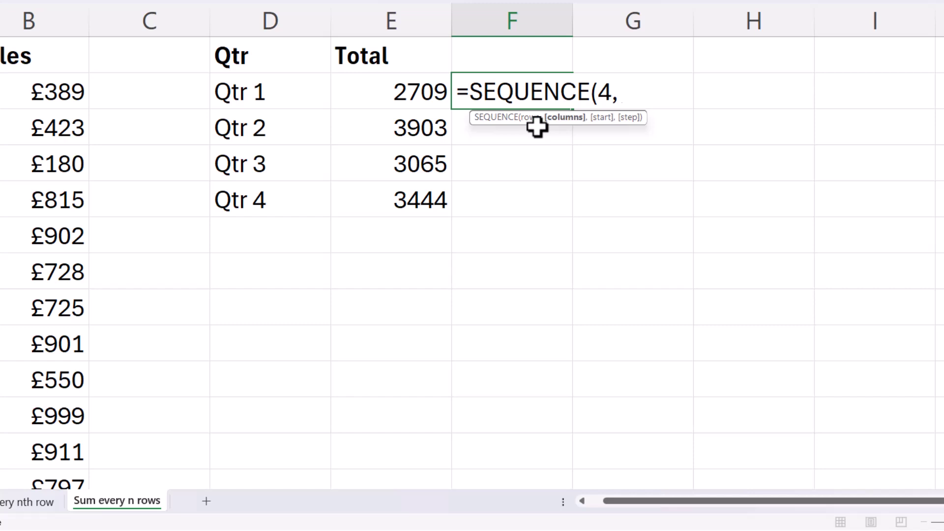
text(,)
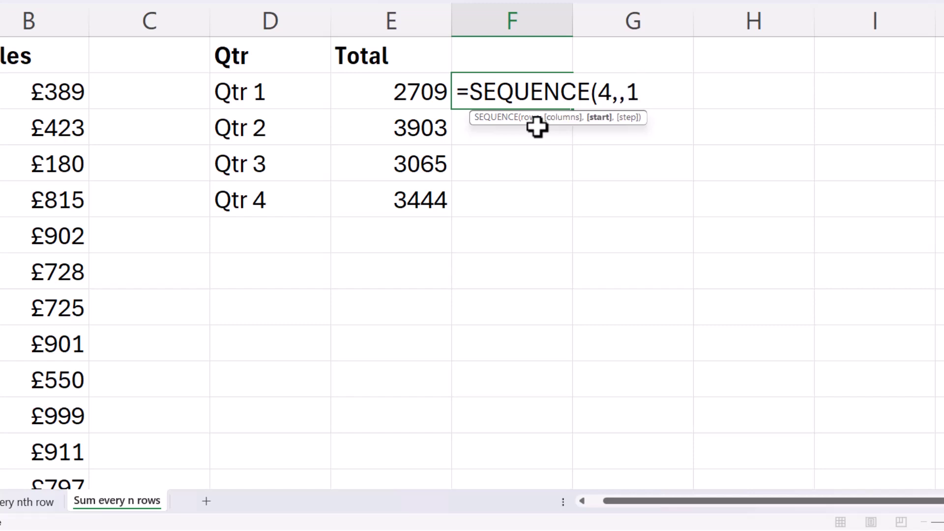
text(1))
key(Return)
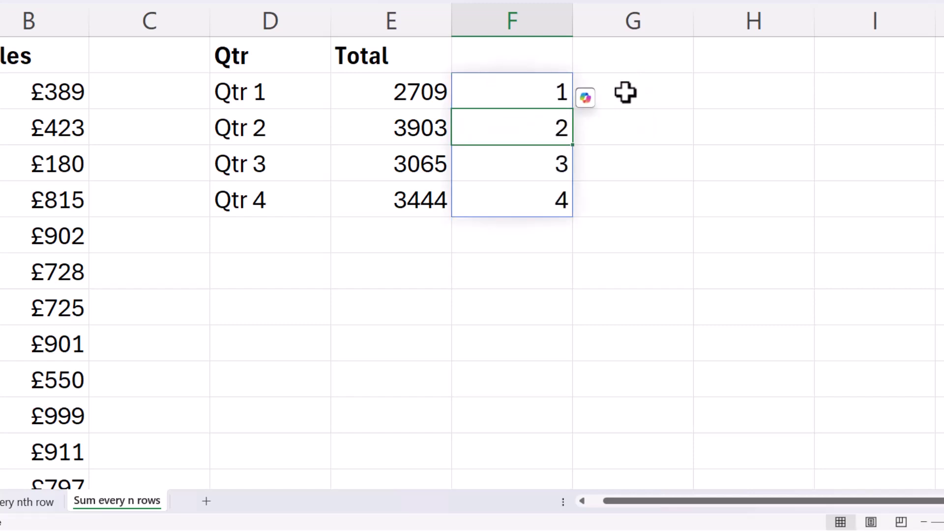
click(635, 105)
scroll(566, 146, right, 2)
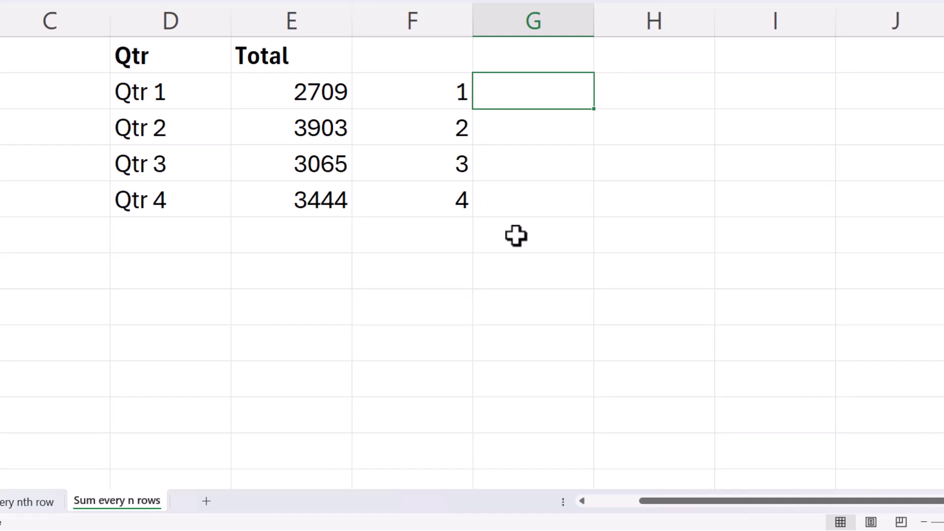
Step: Enter =INDEX($B$2:$B$21,(F2-1)*5+1) in G2, returning Qtr 1's first sale of £389
text(=index()
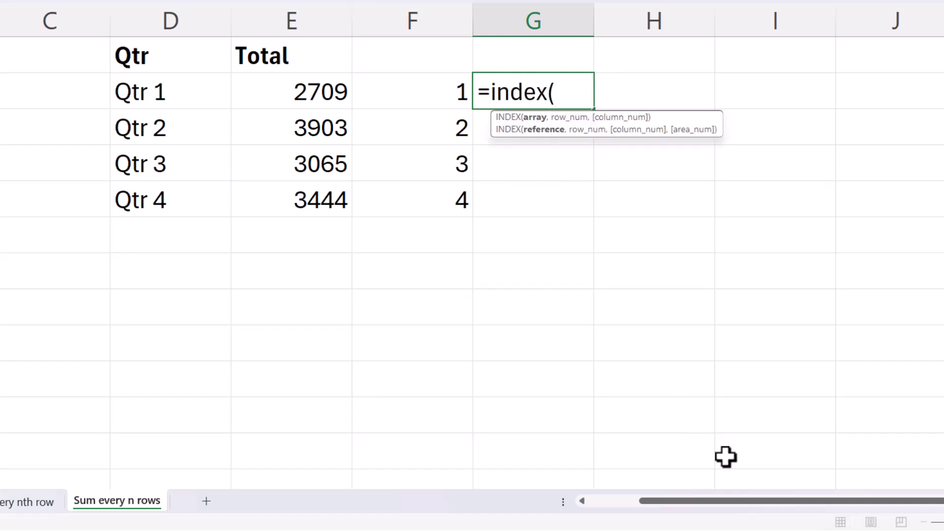
drag(728, 497, 704, 497)
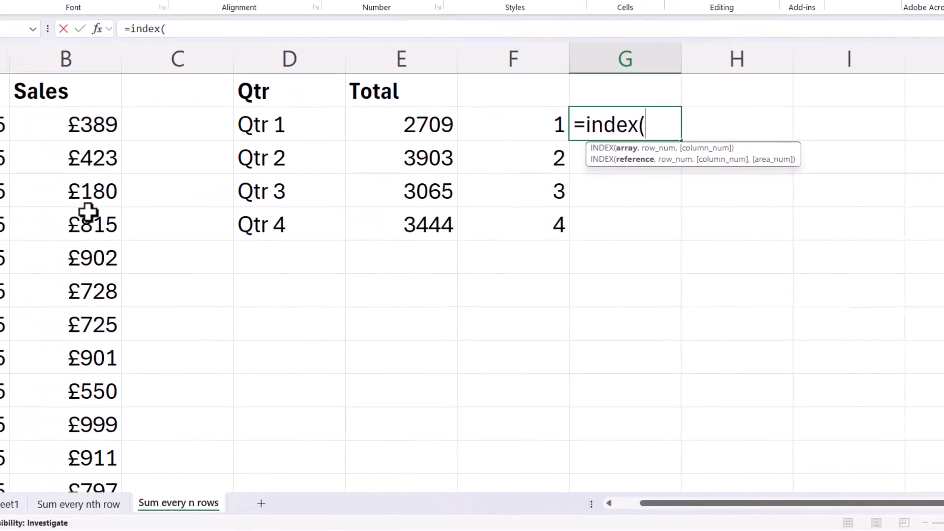
click(100, 129)
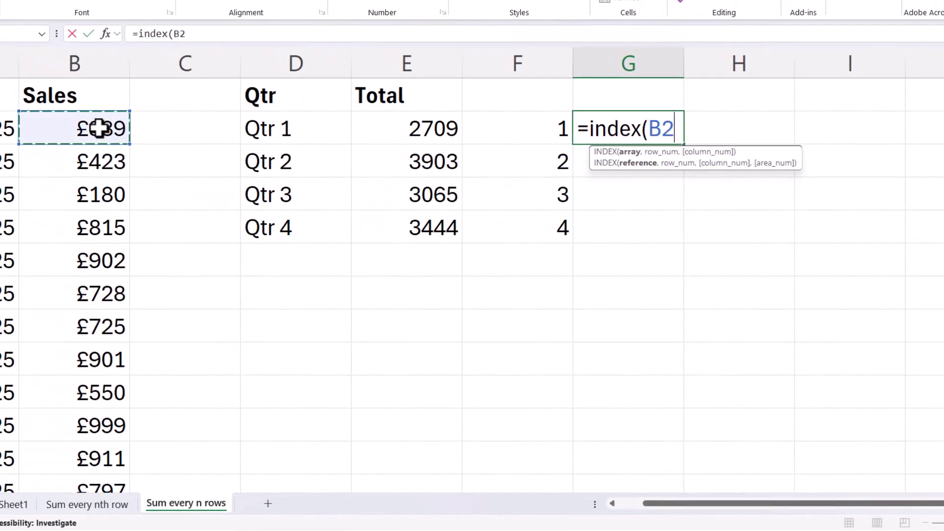
key(ctrl+shift+Down)
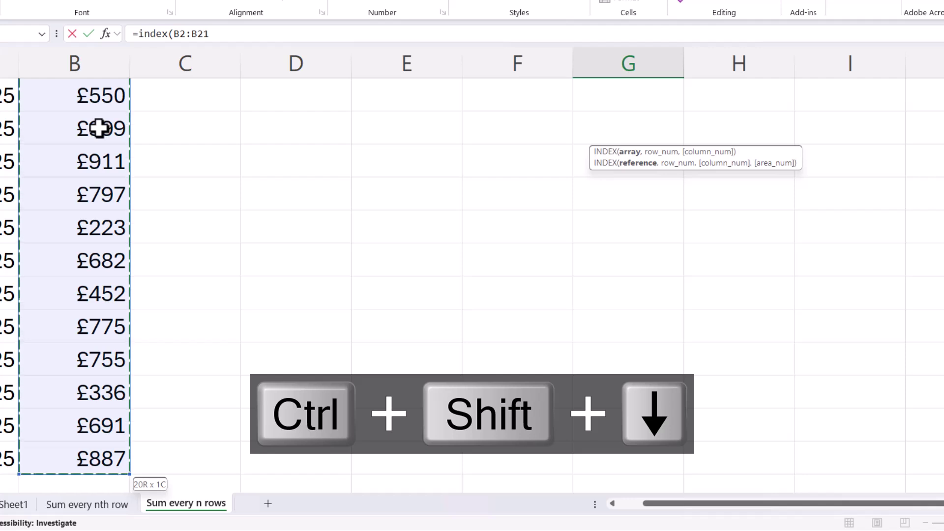
key(ctrl+BackSpace)
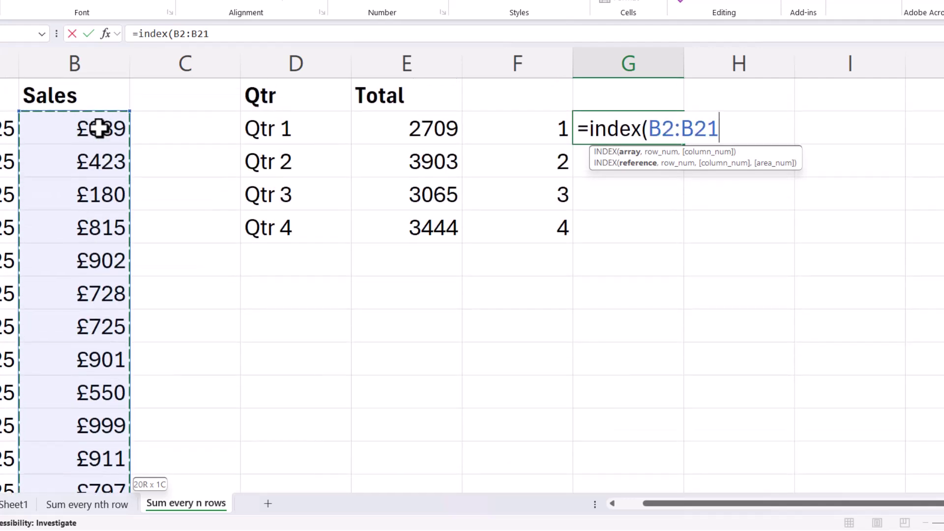
key(F4)
text(,)
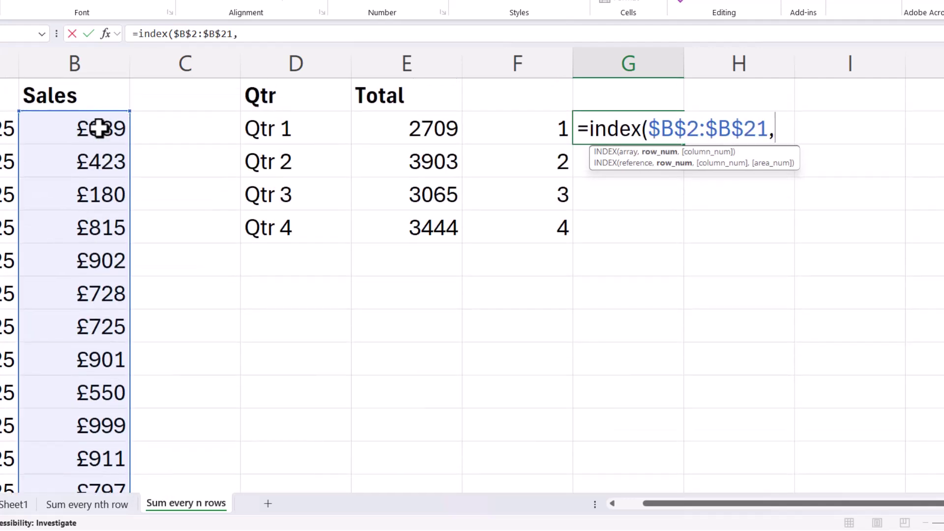
click(548, 133)
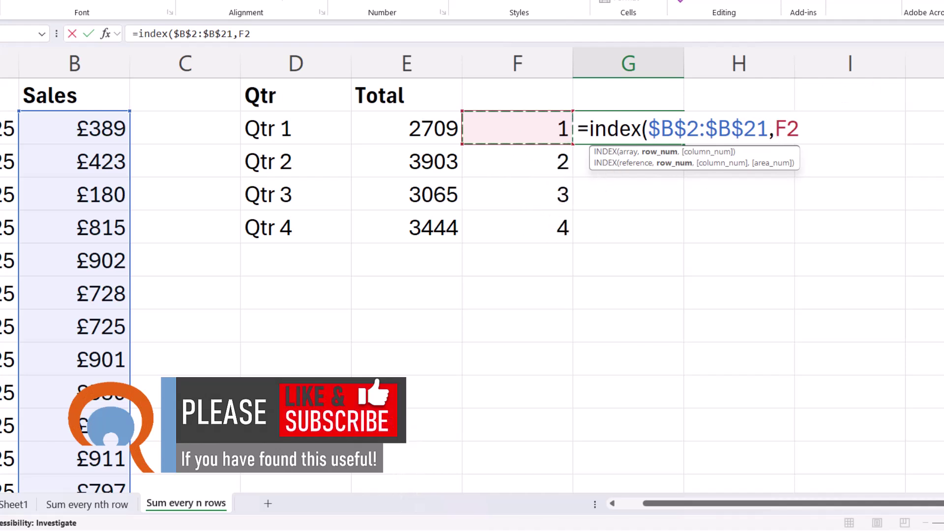
click(775, 128)
text((F2)
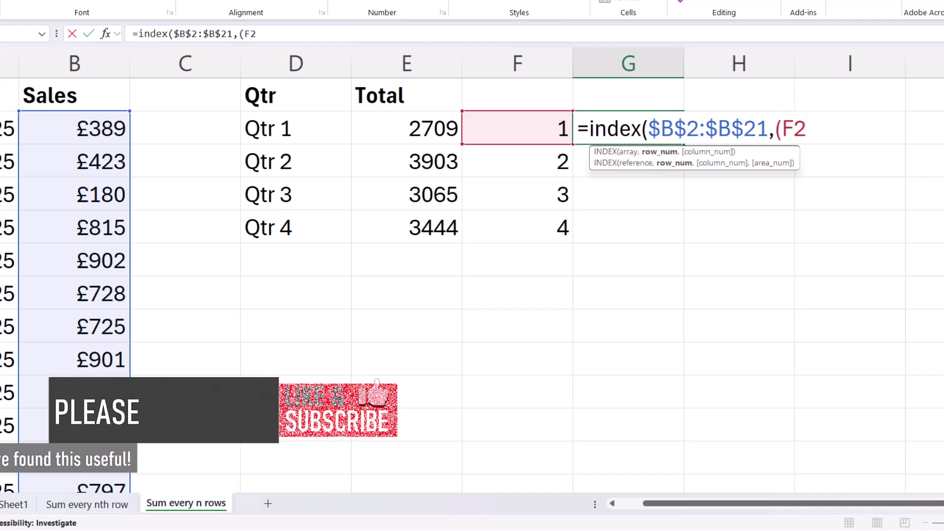
text(-1)*5+1)
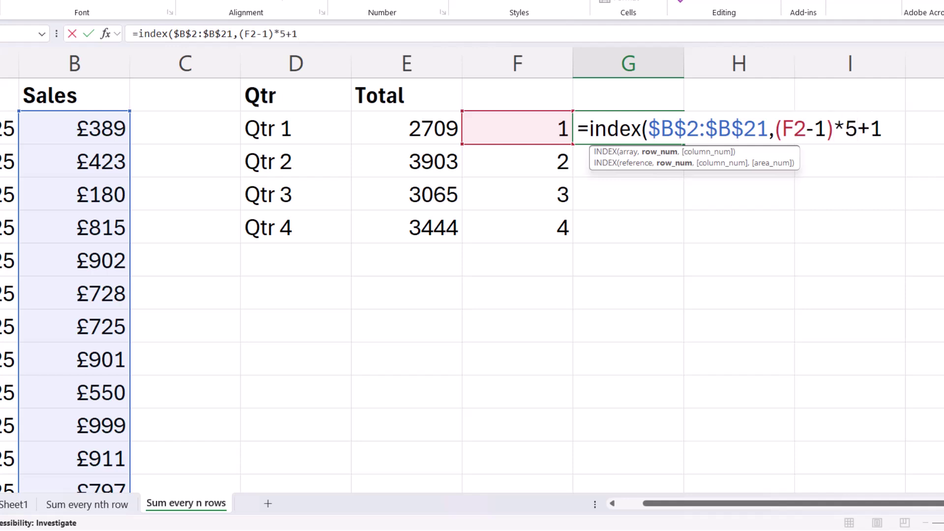
text())
key(Return)
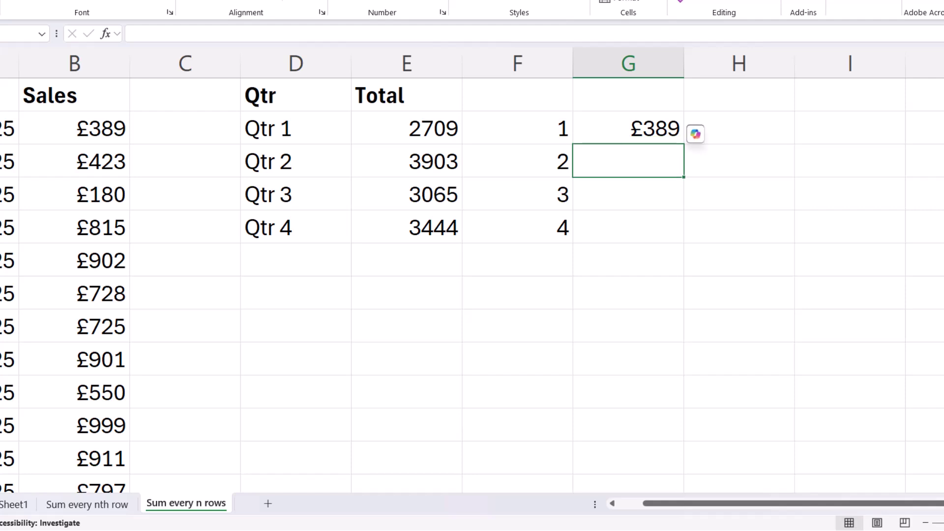
Step: Fill G2's INDEX formula down to G5 and check £728 and £911 against B7 and B12
click(628, 128)
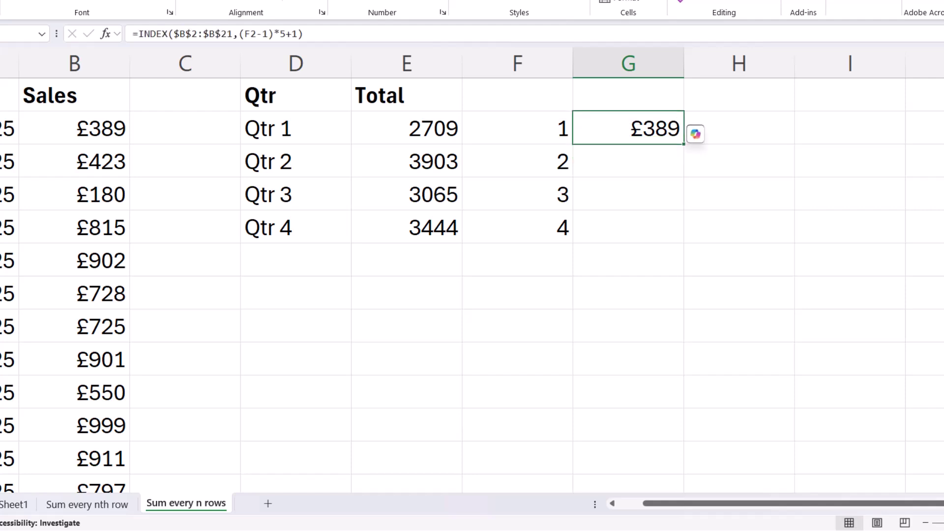
double_click(685, 146)
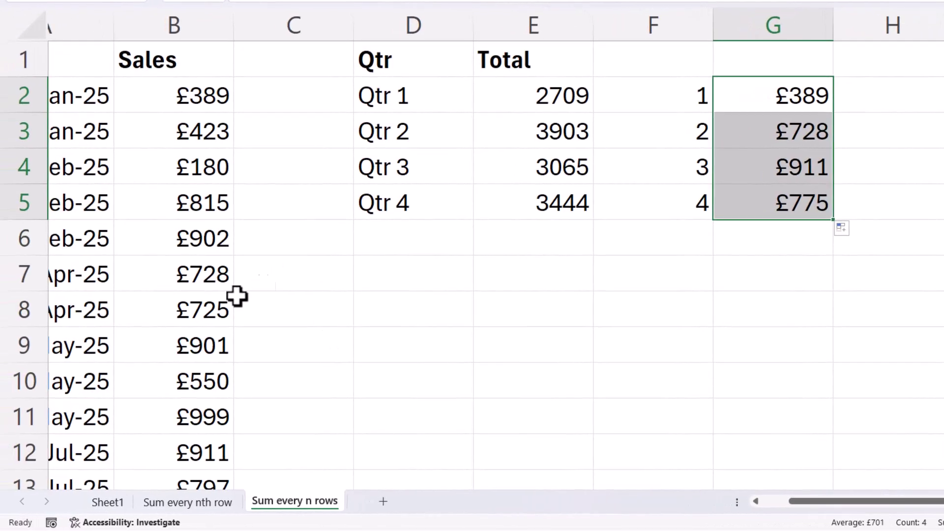
click(203, 282)
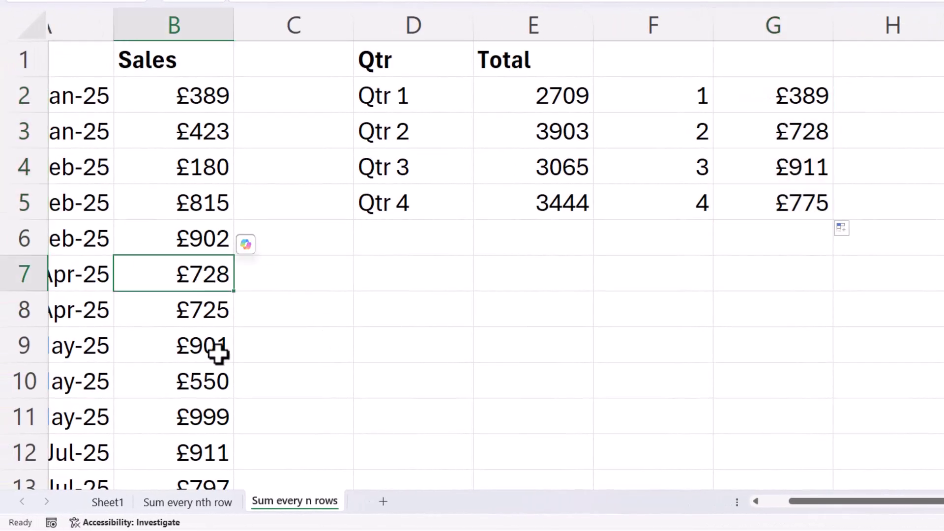
scroll(217, 353, down, 2)
click(211, 242)
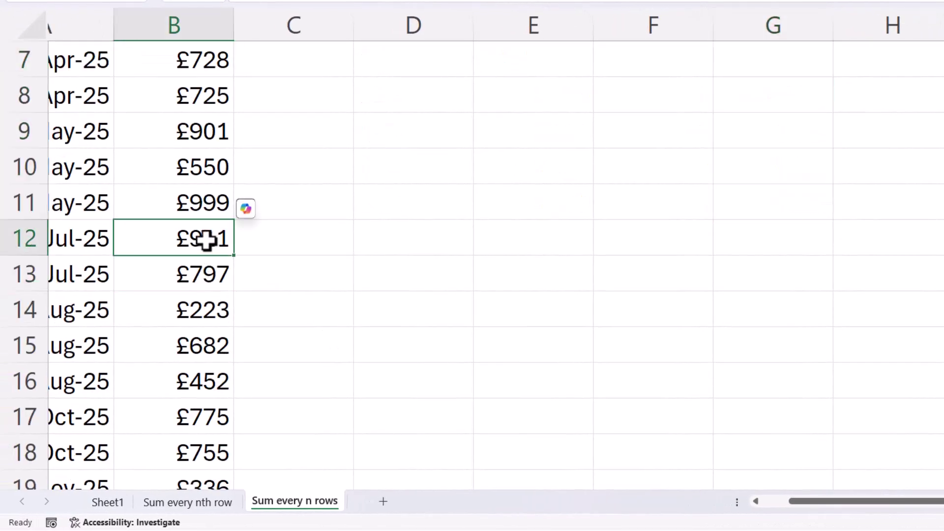
scroll(628, 254, up, 2)
click(859, 134)
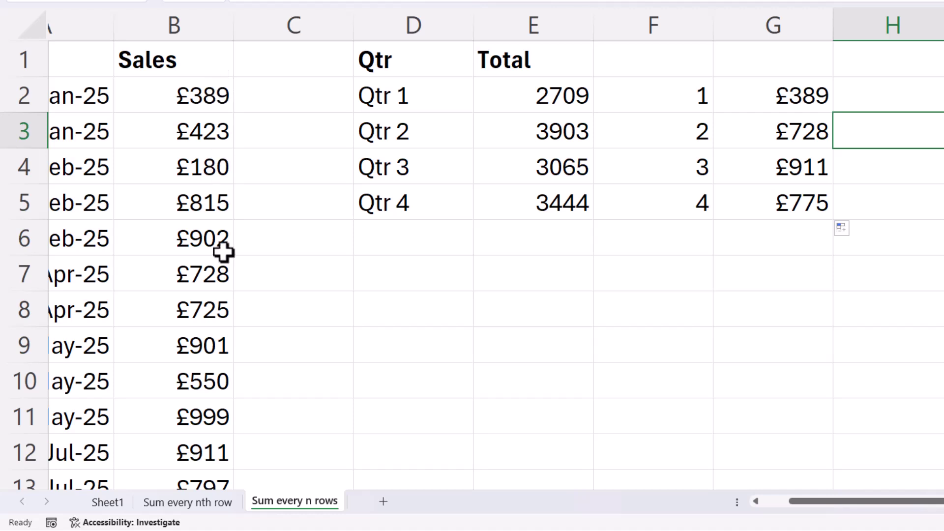
click(763, 95)
scroll(472, 246, right, 3)
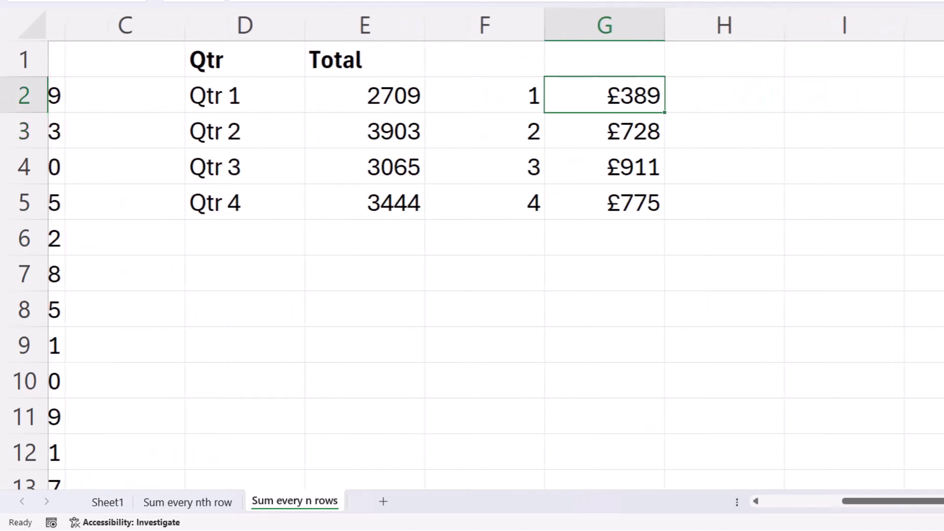
Step: Extend G2 to the range INDEX($B$2:$B$21,(F2-1)*5+1):INDEX($B$2:$B$21,F2*5)
double_click(553, 94)
text()*5+1):)
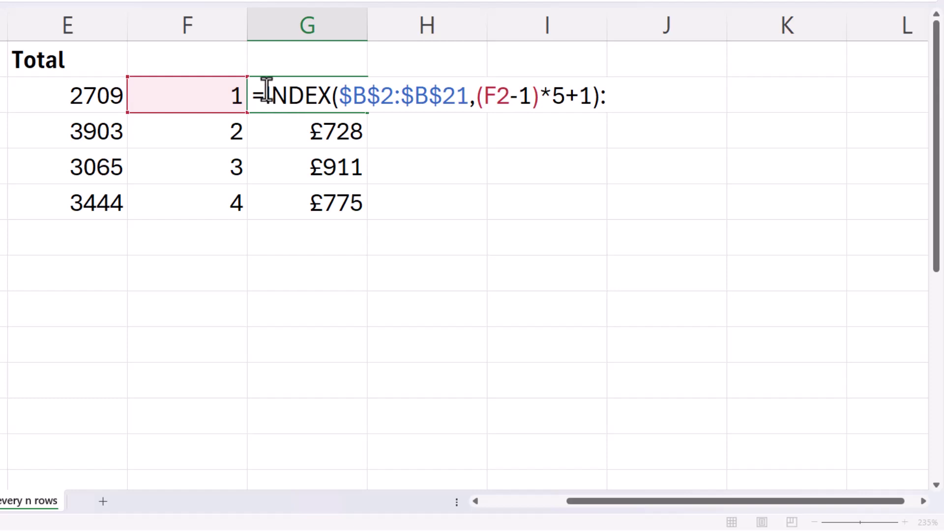
drag(266, 91, 466, 94)
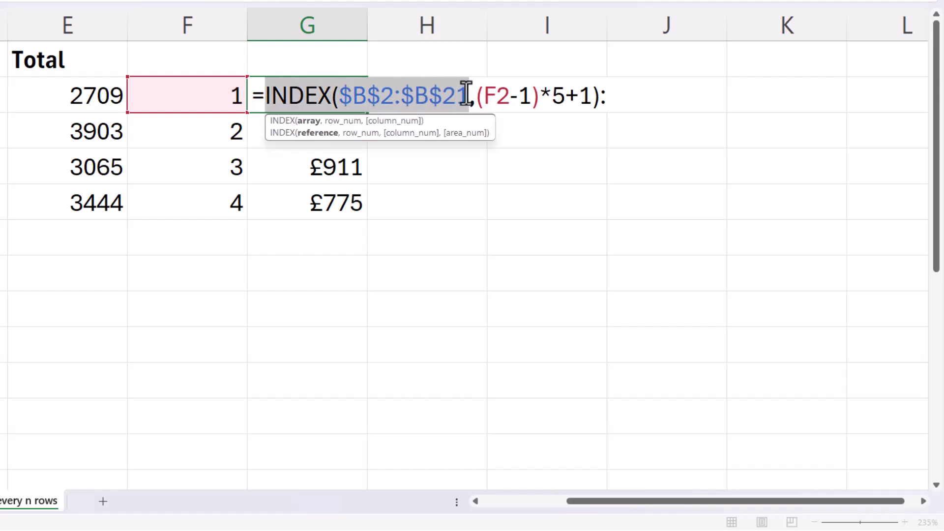
key(ctrl+c)
click(631, 93)
key(ctrl+v)
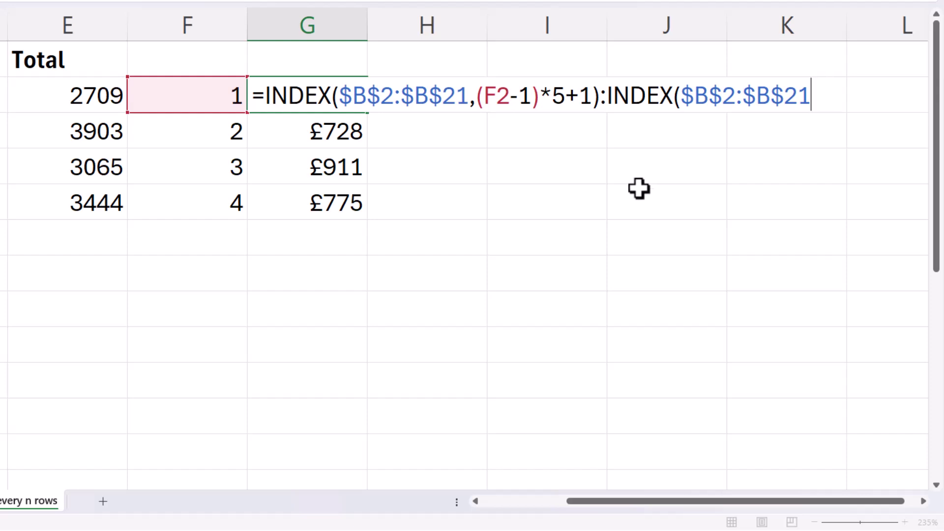
text(,)
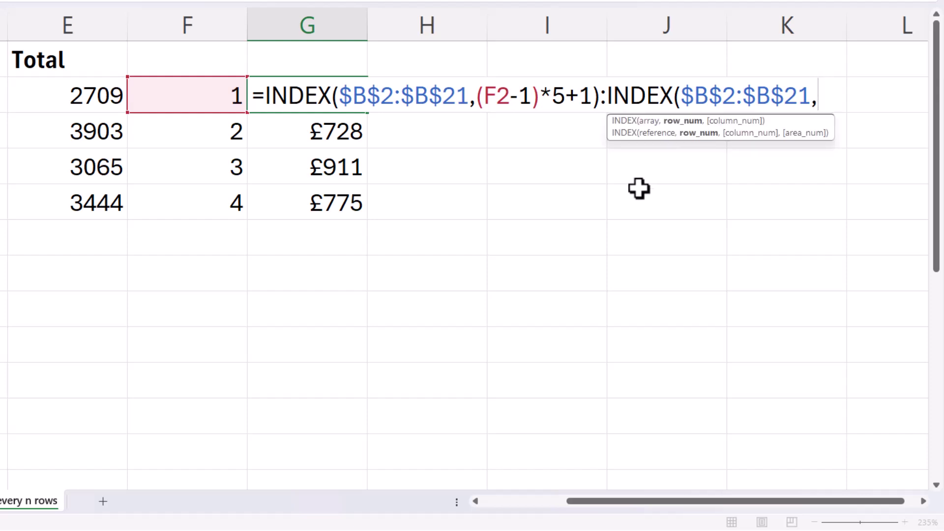
click(195, 94)
text(*)
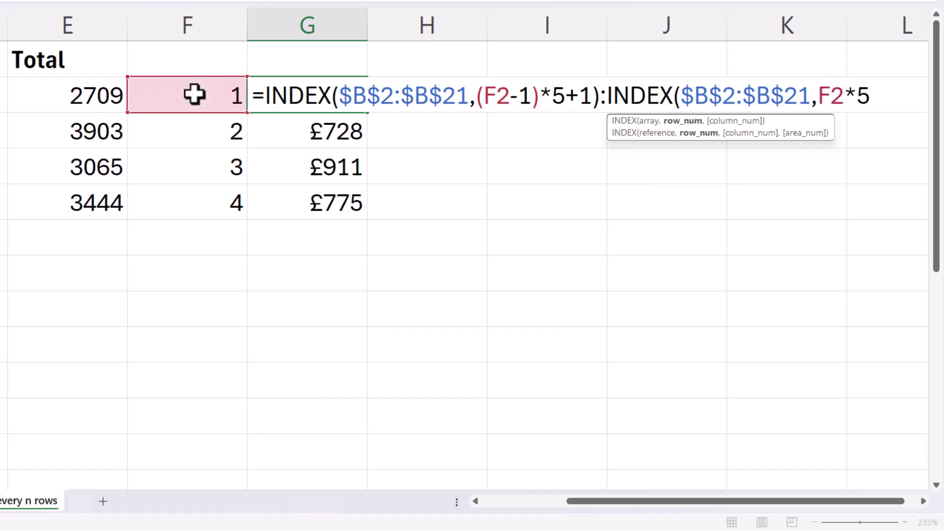
text(5))
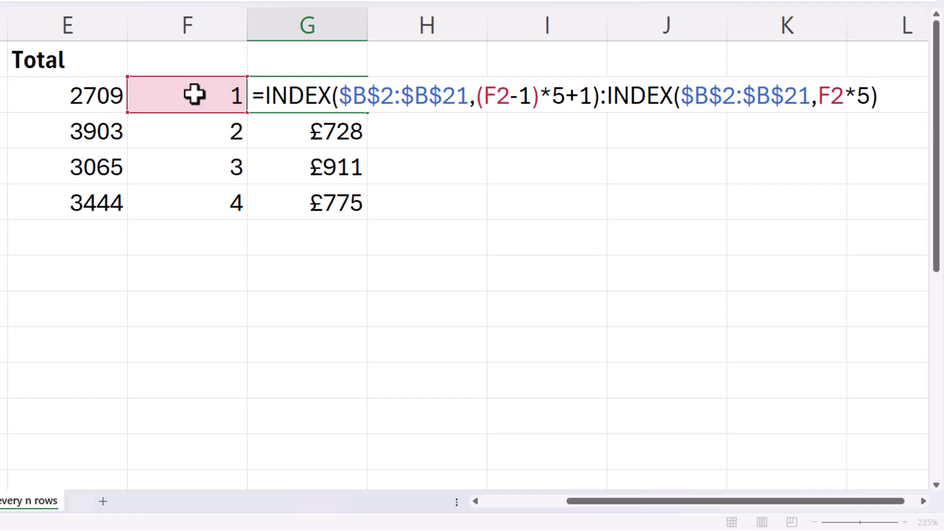
Step: Commit G2's range formula and clear G3:G5 so Qtr 1's five sales spill
key(Return)
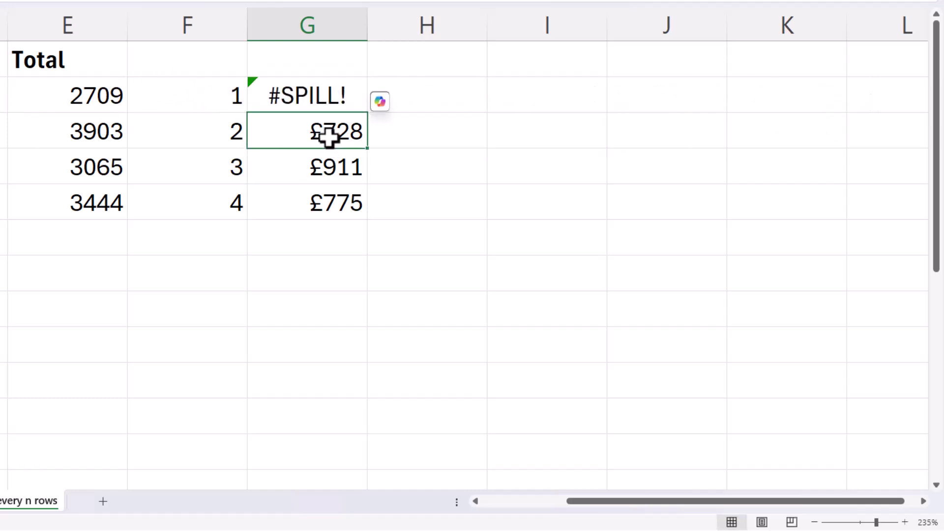
drag(329, 138, 331, 194)
key(Delete)
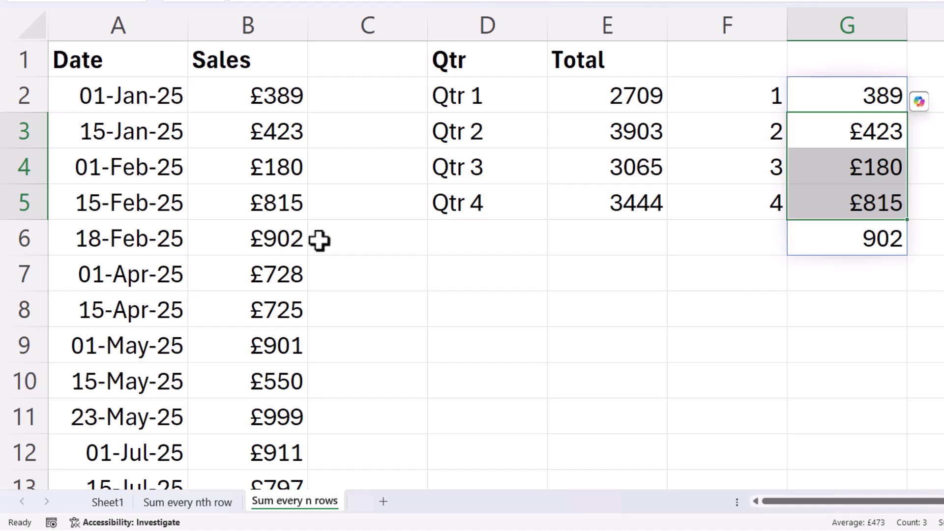
Step: Test the spill by setting F2 to 2, compare with the next sales block, then undo
click(773, 98)
text(2)
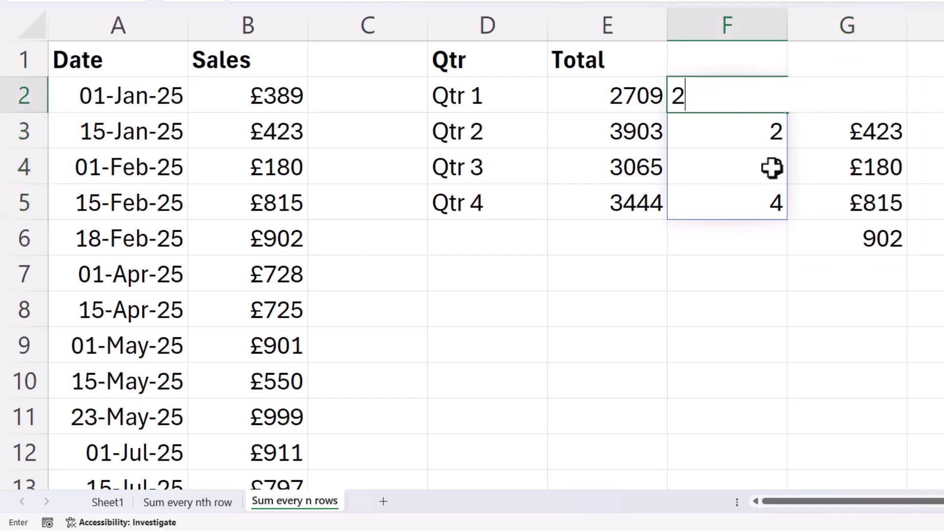
click(781, 270)
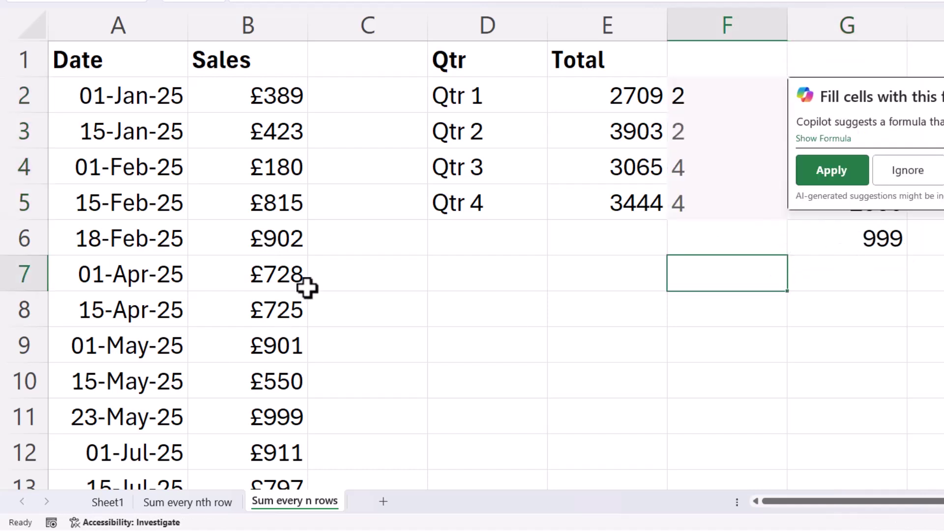
click(295, 274)
drag(295, 287, 278, 417)
click(766, 209)
key(ctrl+z)
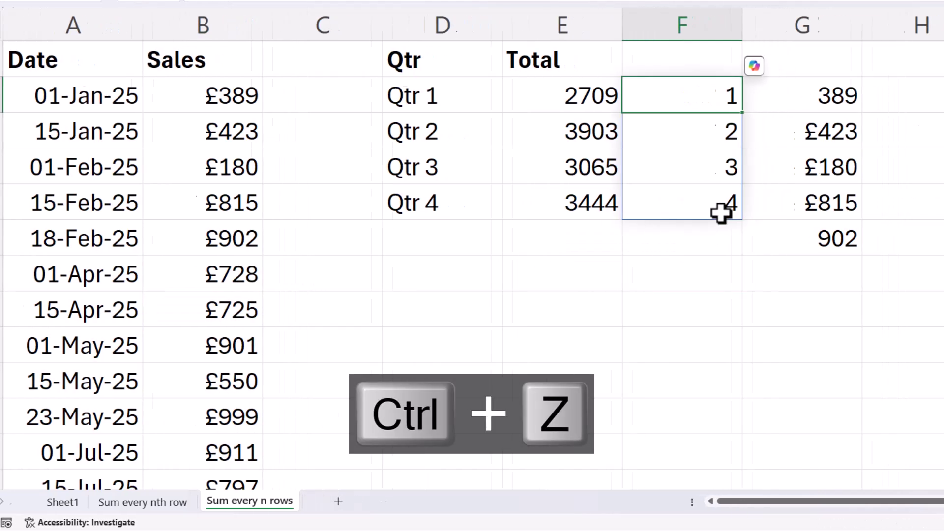
Step: Wrap G2's range in SUM and fill down, giving £2,709, £3,903, £3,065 and £3,444
double_click(866, 95)
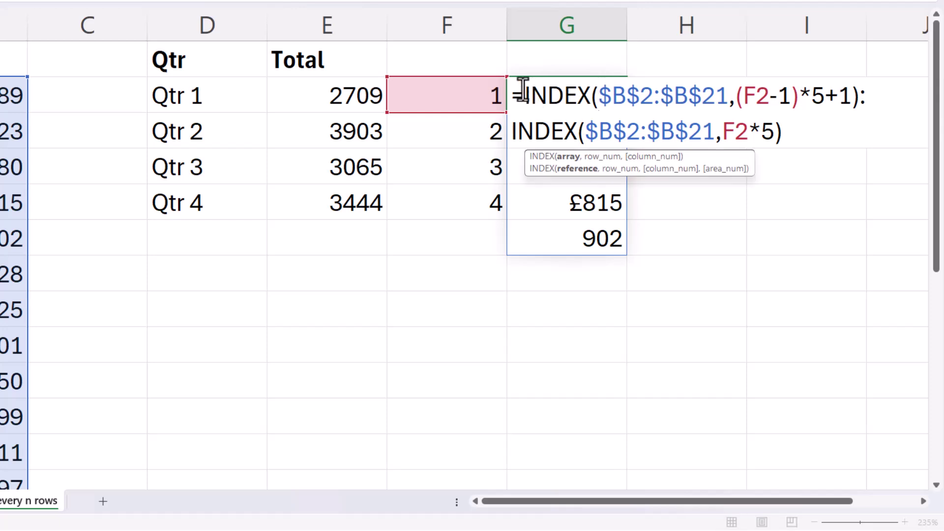
text(sum()
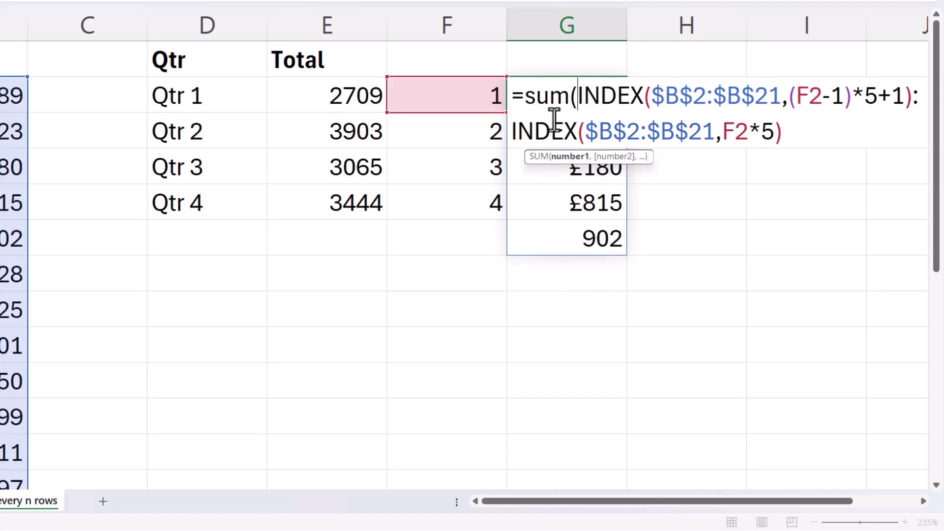
text())
key(Return)
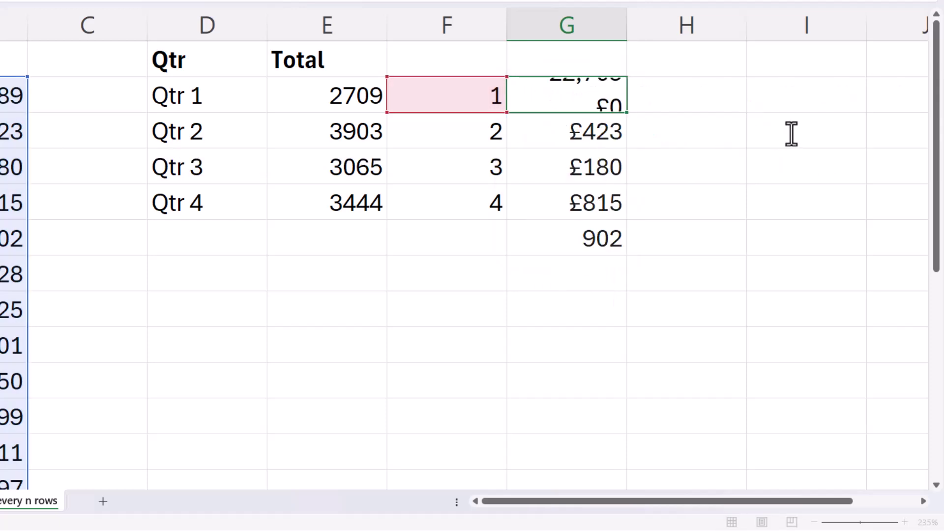
click(592, 94)
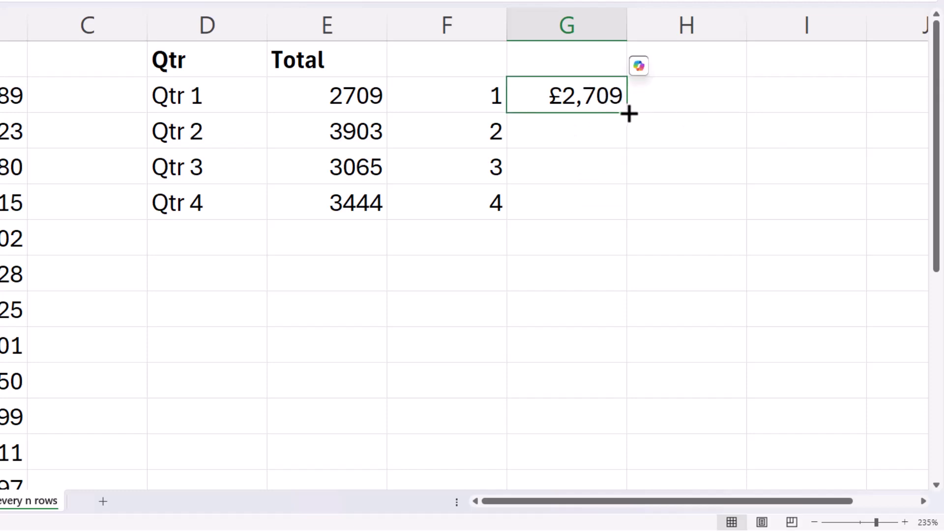
double_click(628, 112)
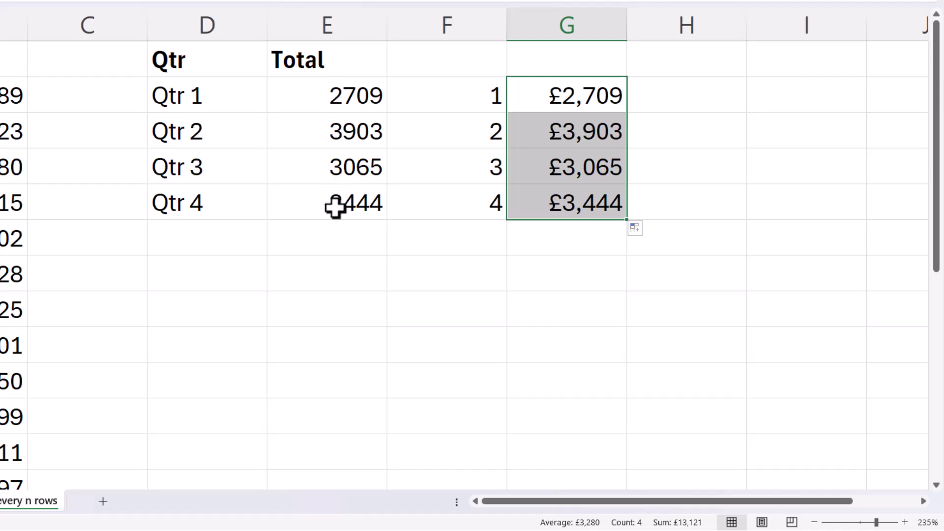
click(923, 501)
click(924, 501)
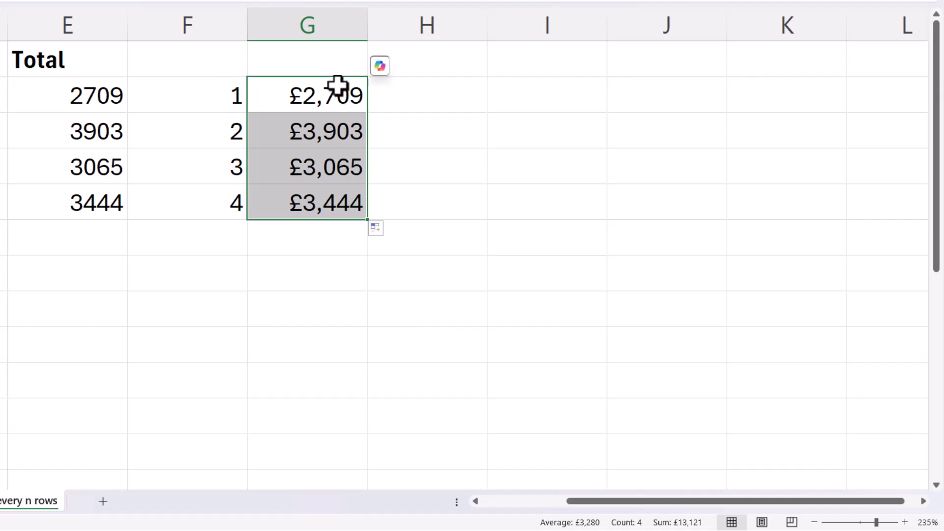
Step: Copy the SUM formula text from G2 without changing the cell
click(337, 88)
double_click(337, 88)
drag(264, 94, 291, 133)
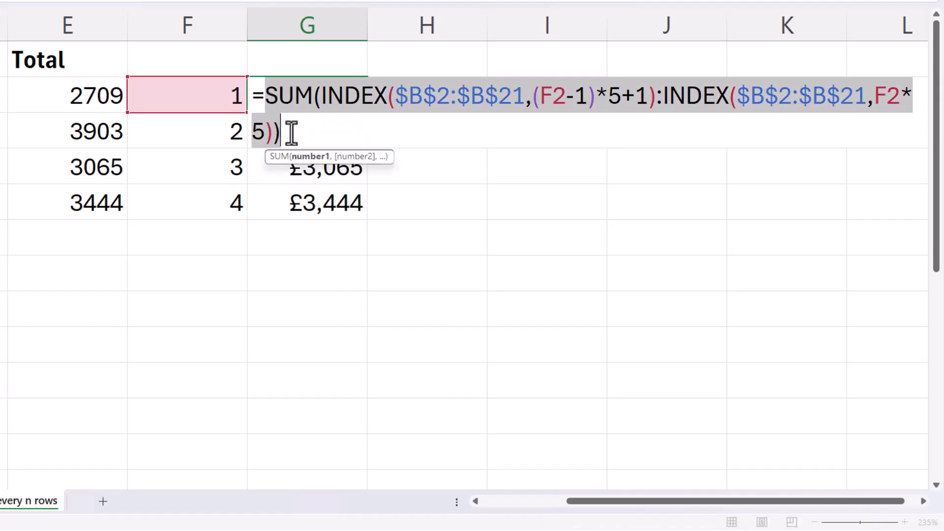
key(ctrl+c)
key(Return)
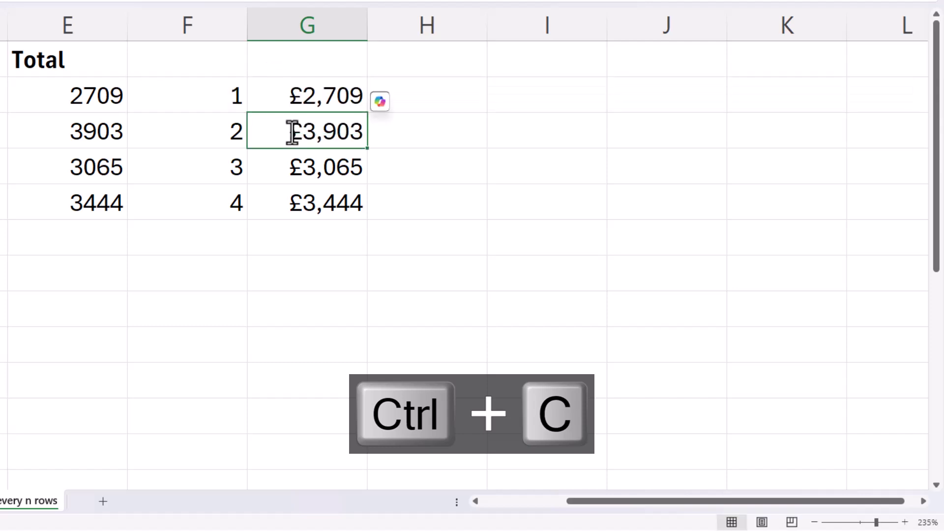
Step: Rewrite F2 to begin =MAP(SEQUENCE(4,,1), followed by ,la for the lambda
click(202, 95)
key(ctrl+shift+Down)
double_click(203, 94)
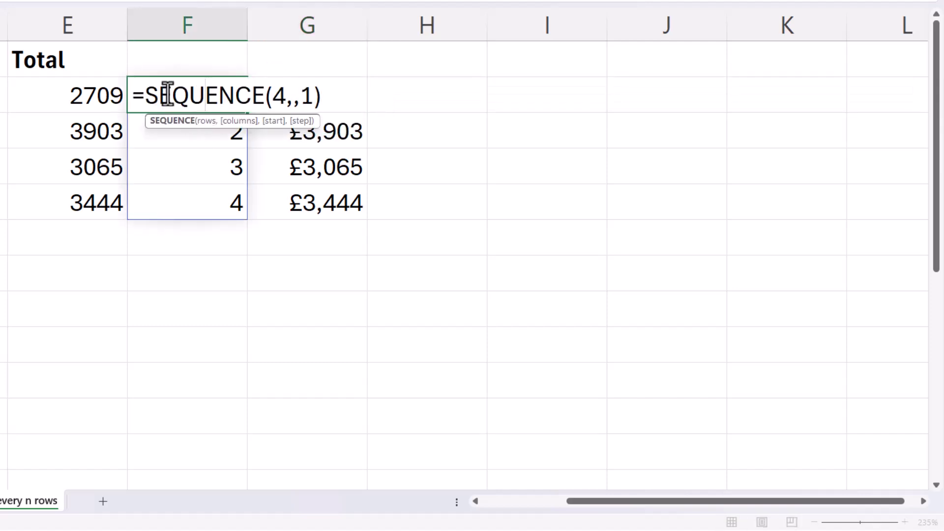
text(MAP()
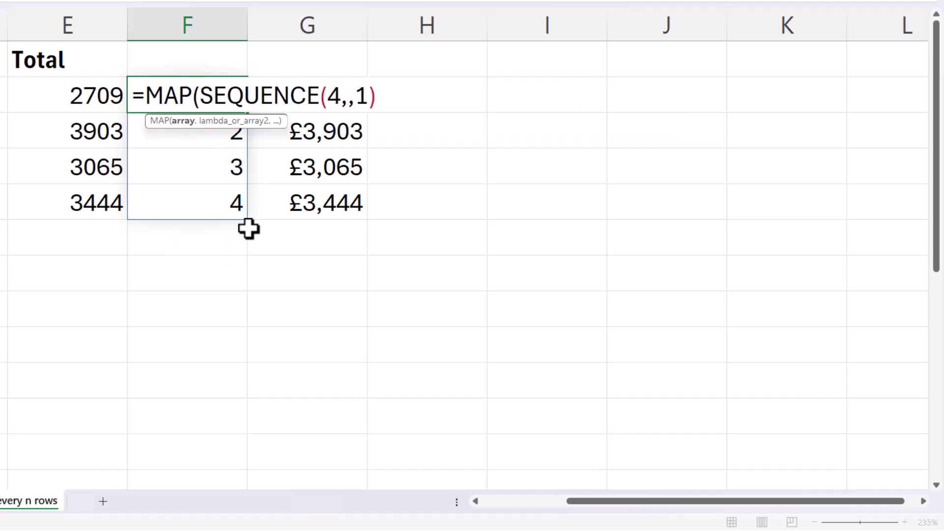
click(184, 122)
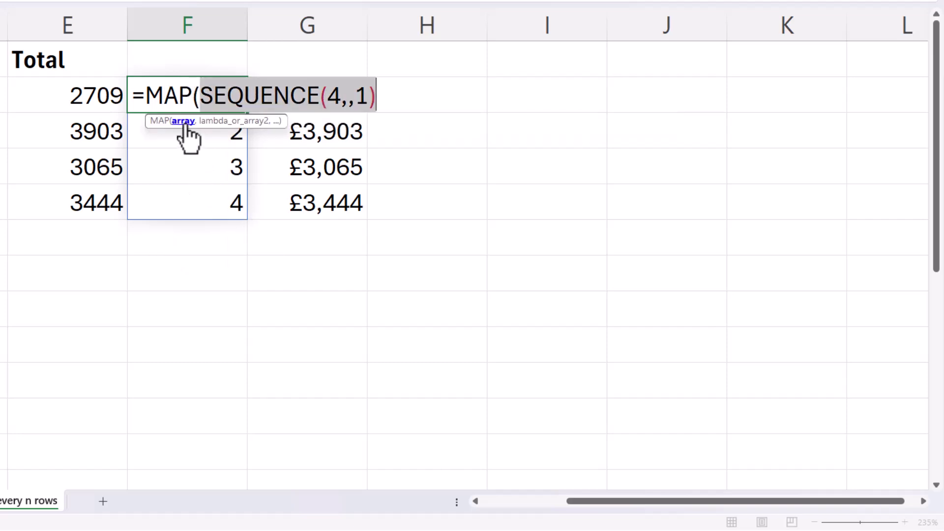
click(385, 98)
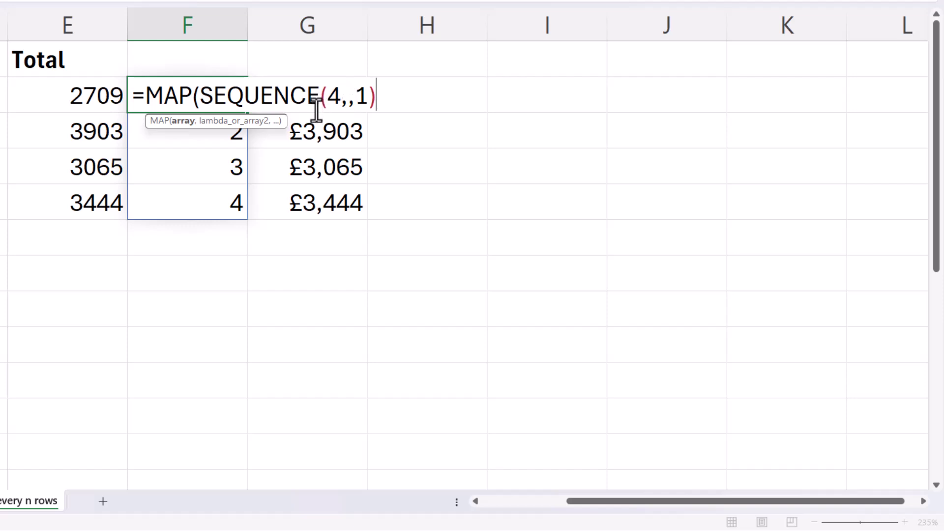
text(,)
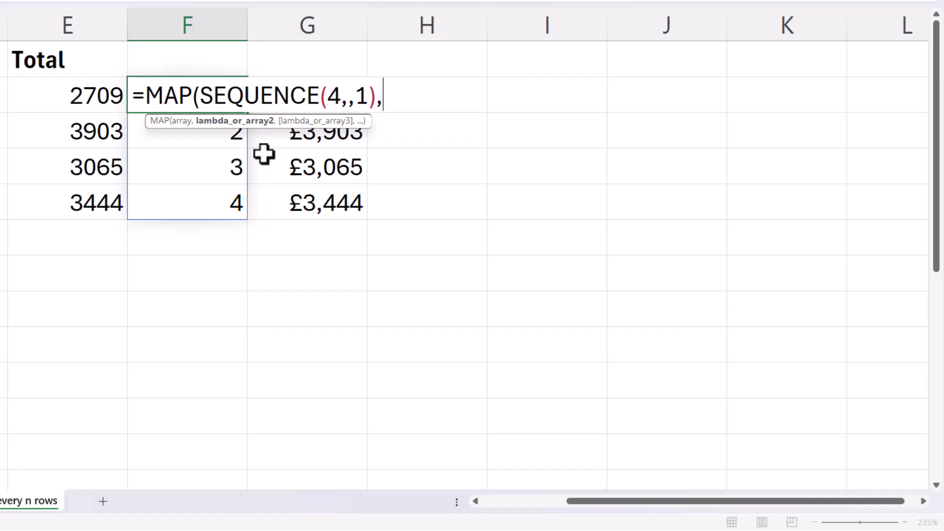
text(la)
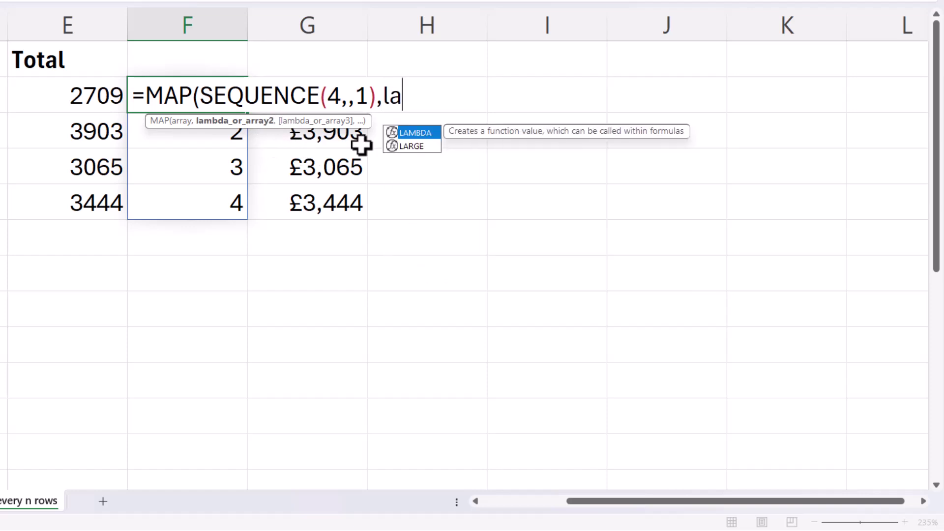
Step: Add LAMBDA with parameter i to F2's MAP and paste the copied SUM(INDEX:INDEX) formula
double_click(413, 132)
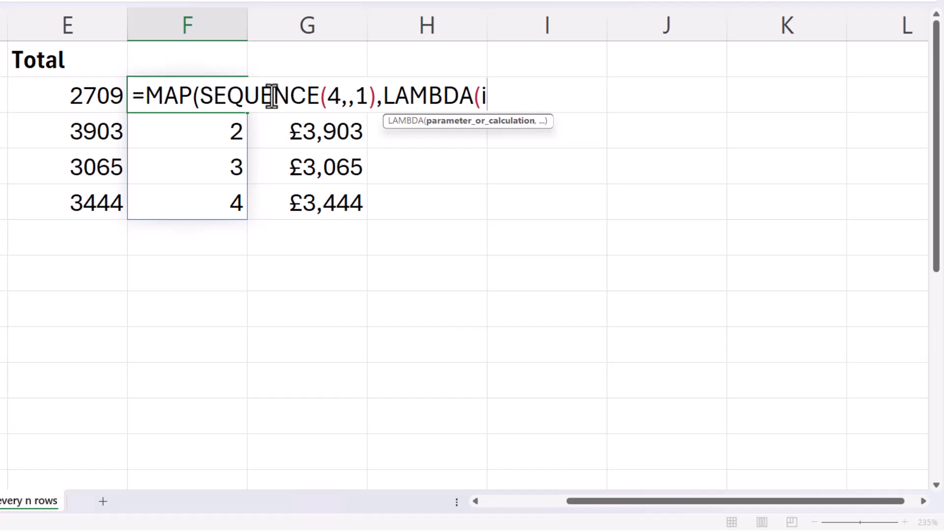
text(,)
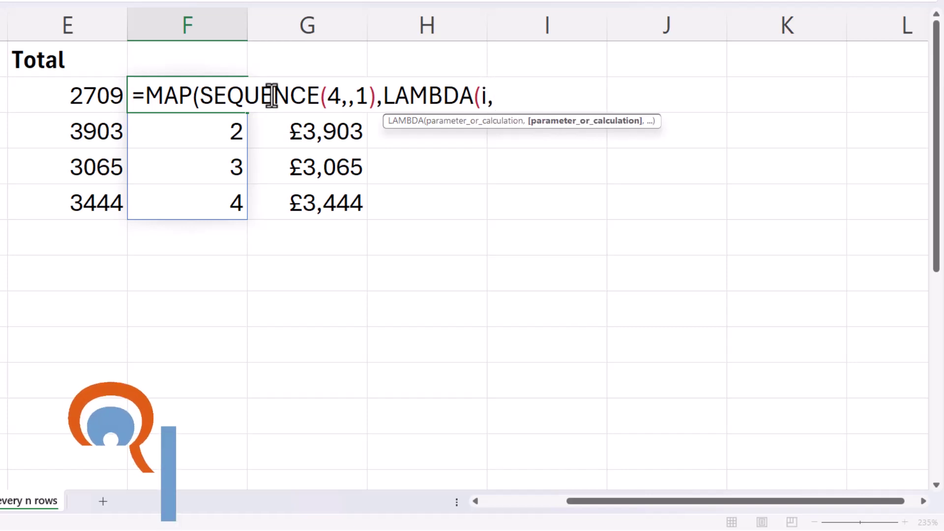
key(ctrl+v)
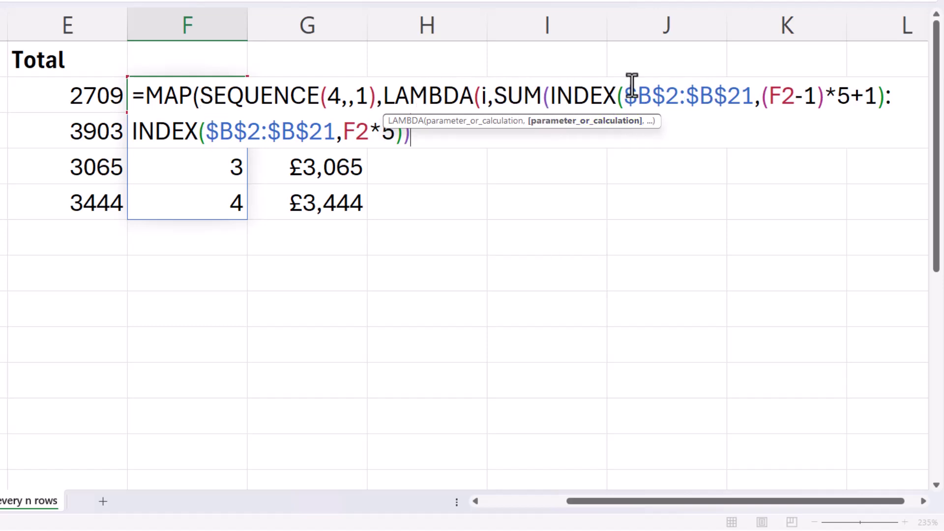
Step: Swap both F2 references in the INDEX calls for i, close the brackets, and enter the formula
click(482, 94)
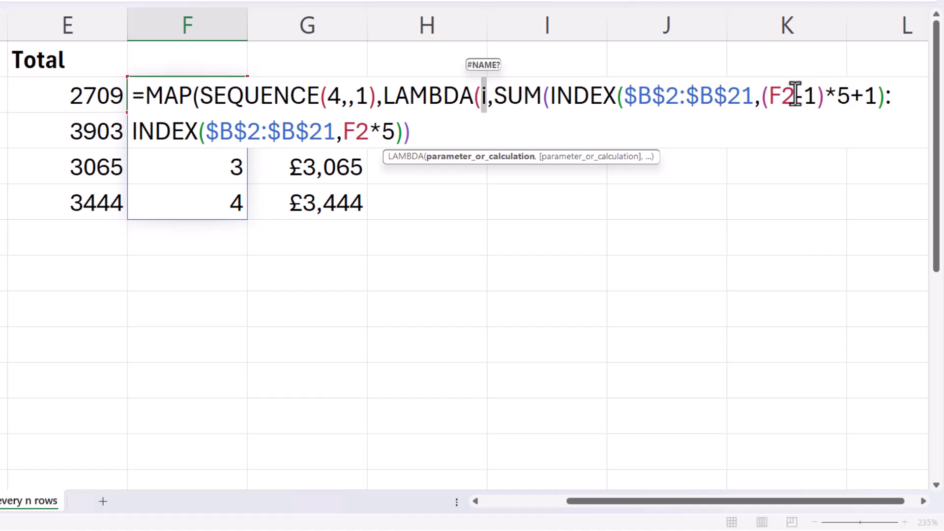
drag(795, 95, 769, 95)
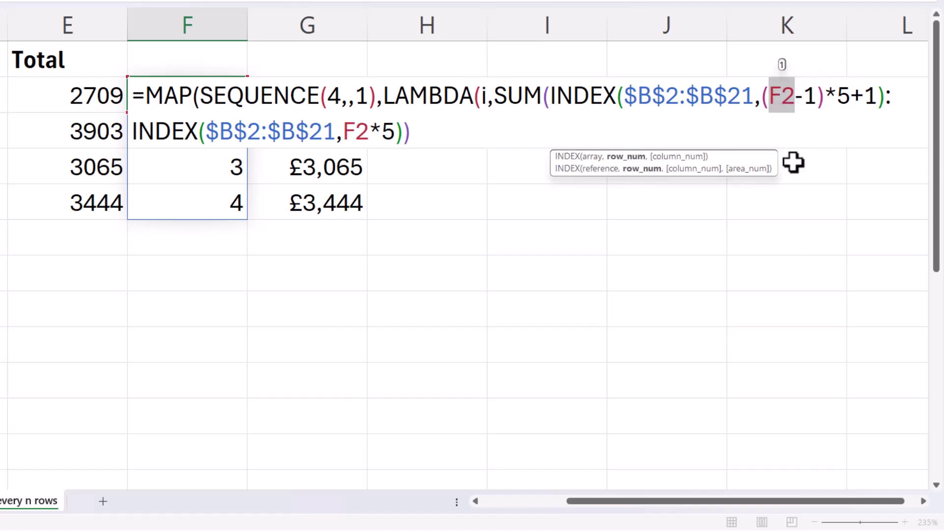
text(i)
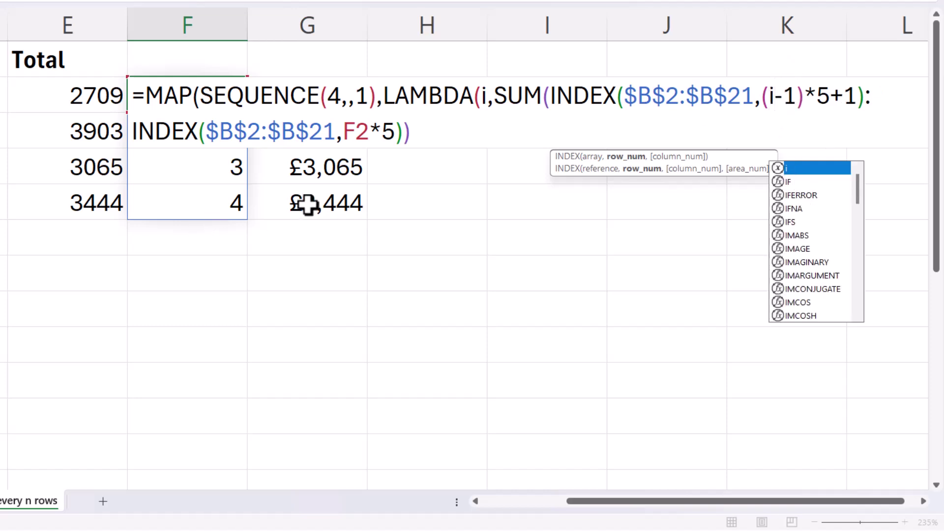
drag(368, 132, 344, 132)
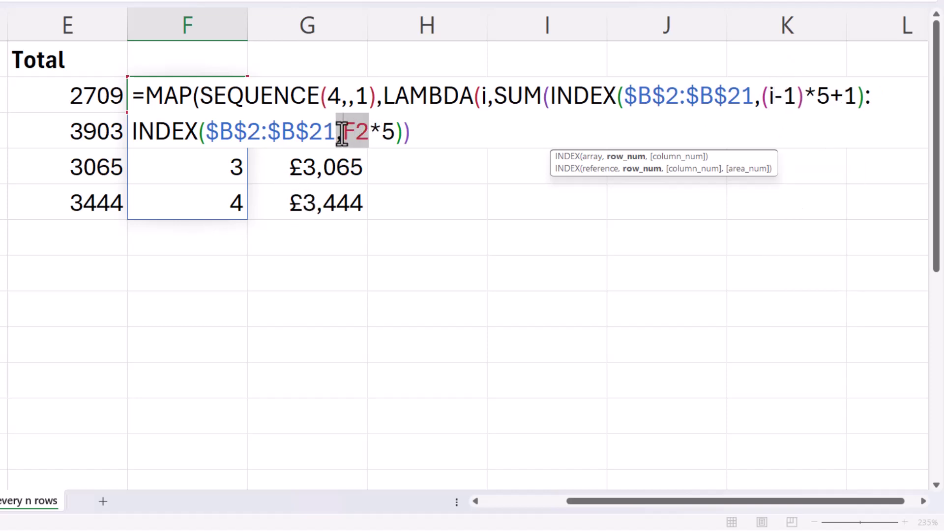
text(i)
click(407, 132)
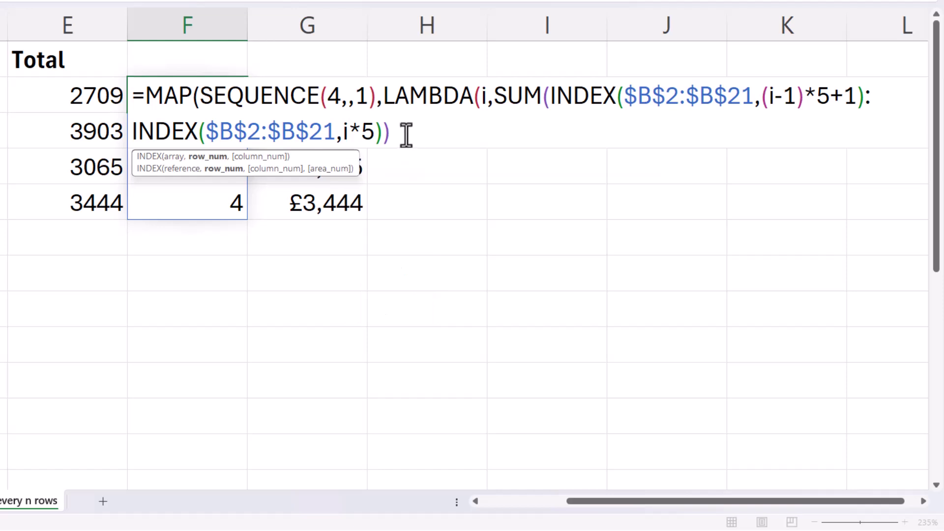
text())
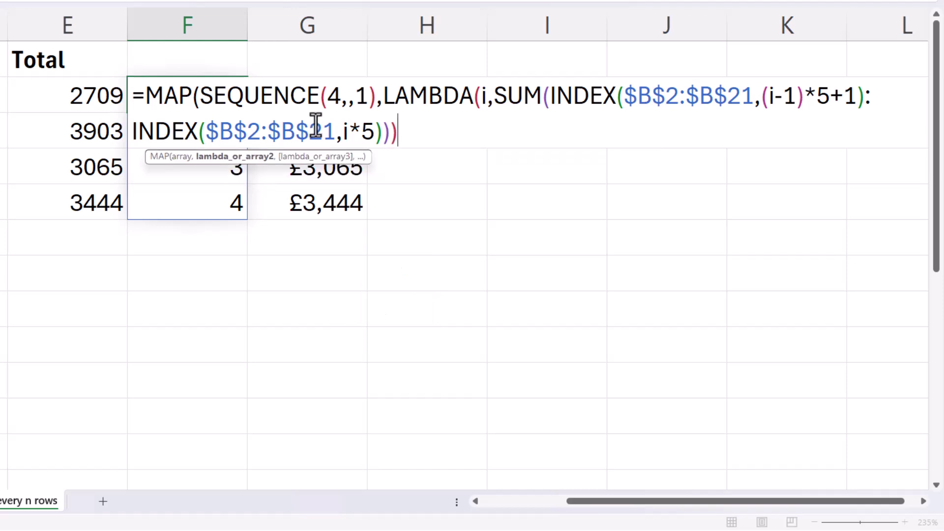
text())
key(Return)
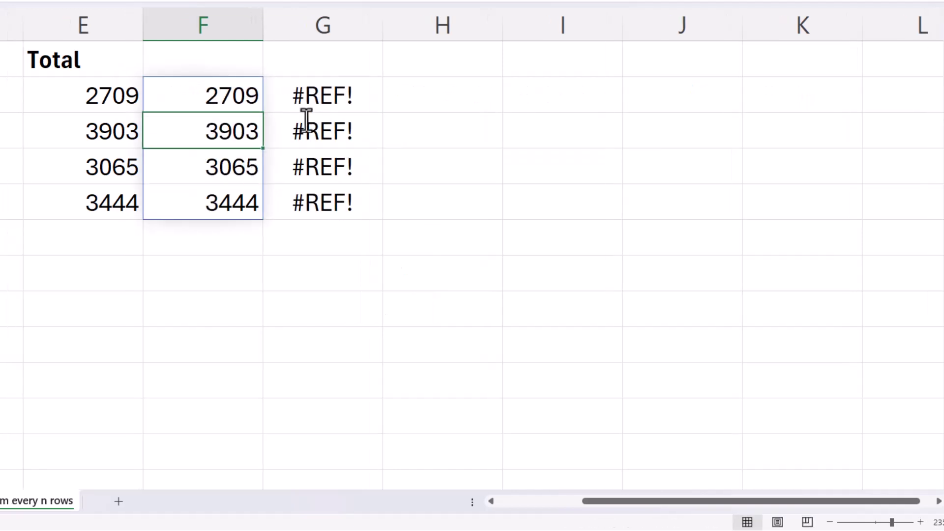
Step: Delete column G, then select F2 to confirm 2709, 3903, 3065, 3444 still spill
click(628, 27)
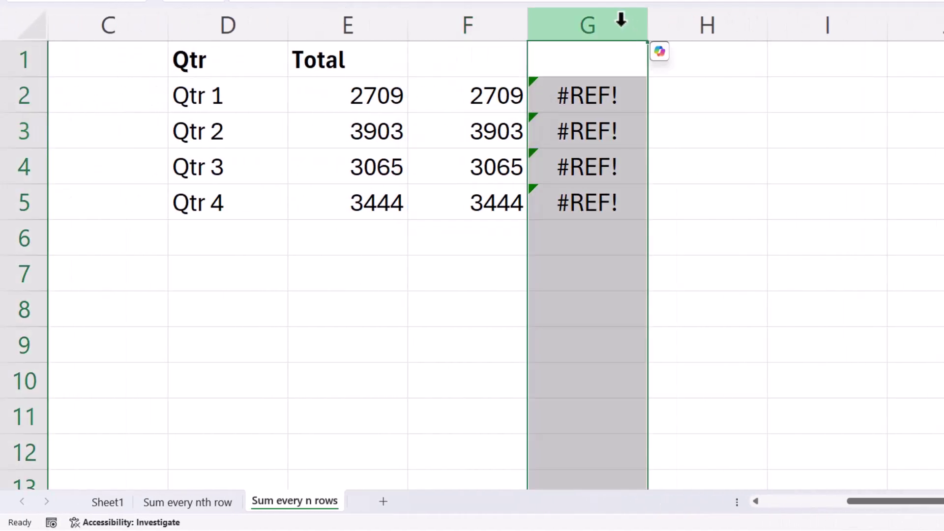
right_click(624, 25)
click(689, 225)
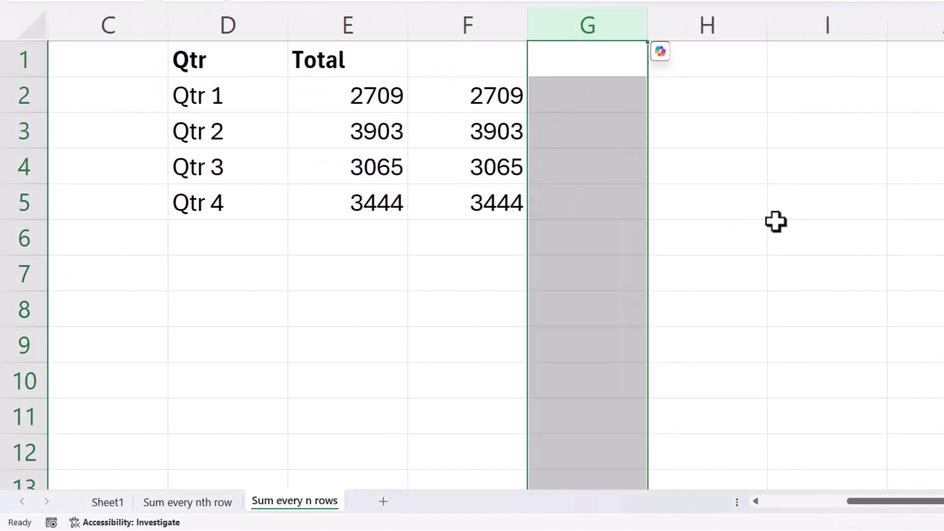
click(776, 221)
click(478, 98)
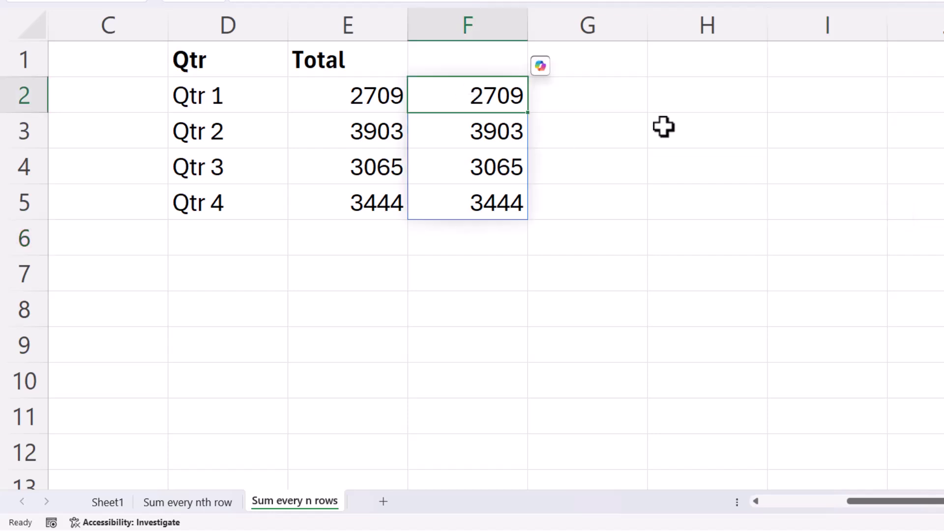